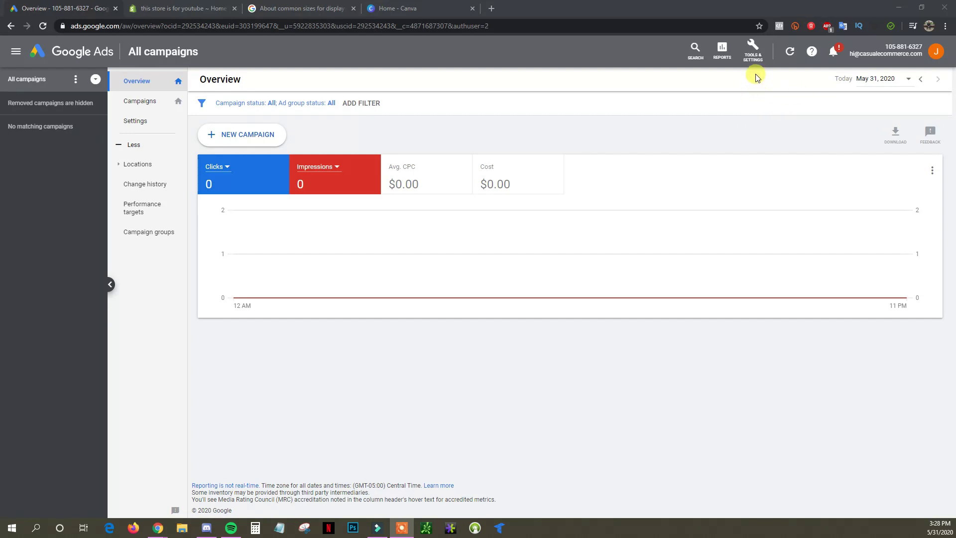
# Create a Google Ads tag audience source that only collects general website visit data.
pyautogui.click(755, 62)
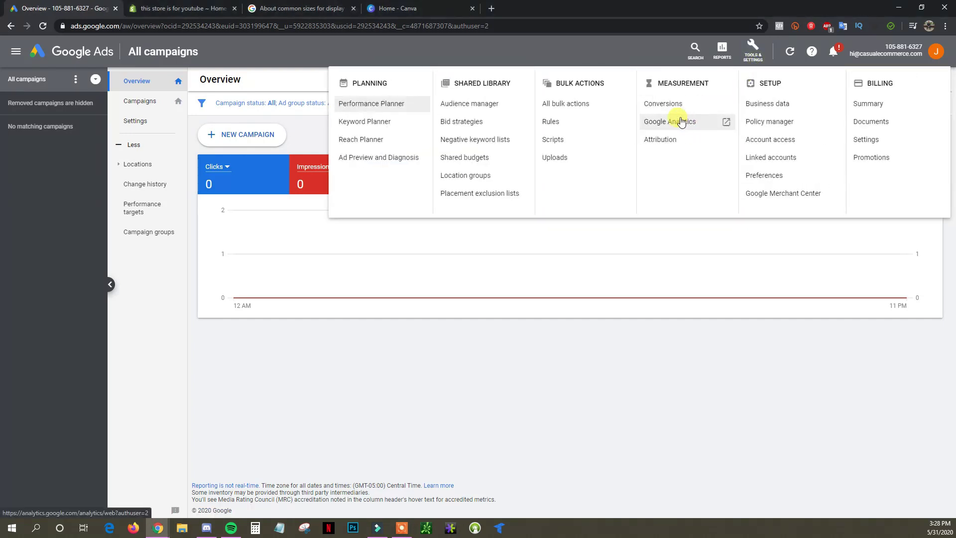
pyautogui.click(476, 108)
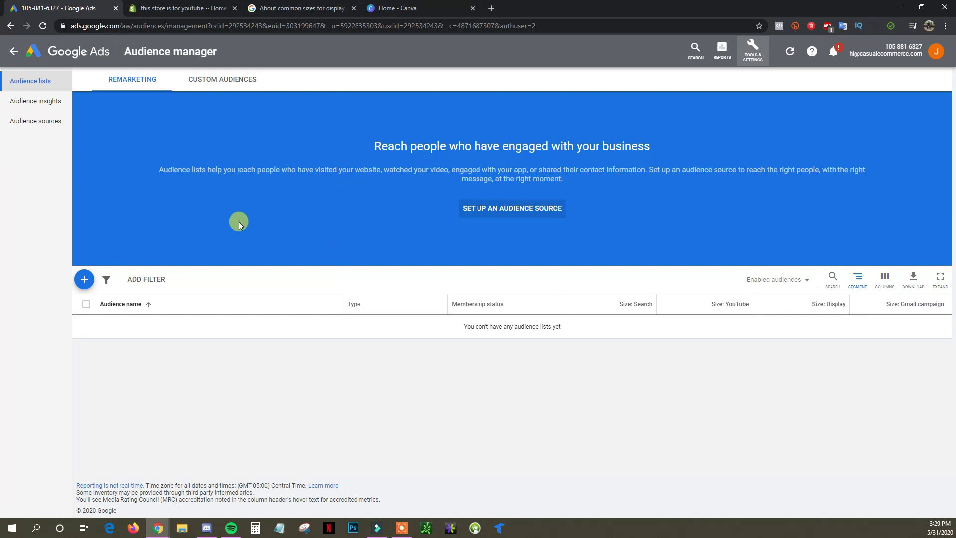
pyautogui.click(36, 123)
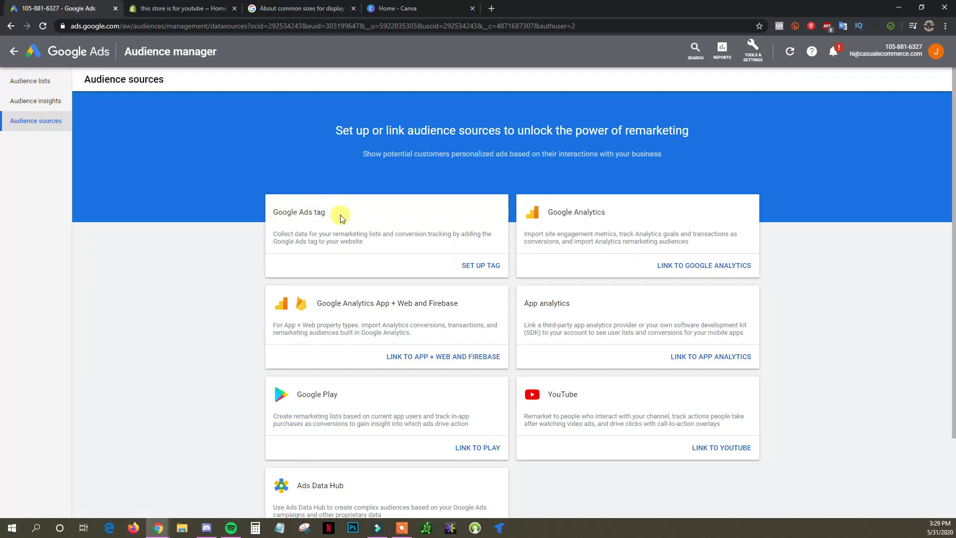
pyautogui.click(481, 266)
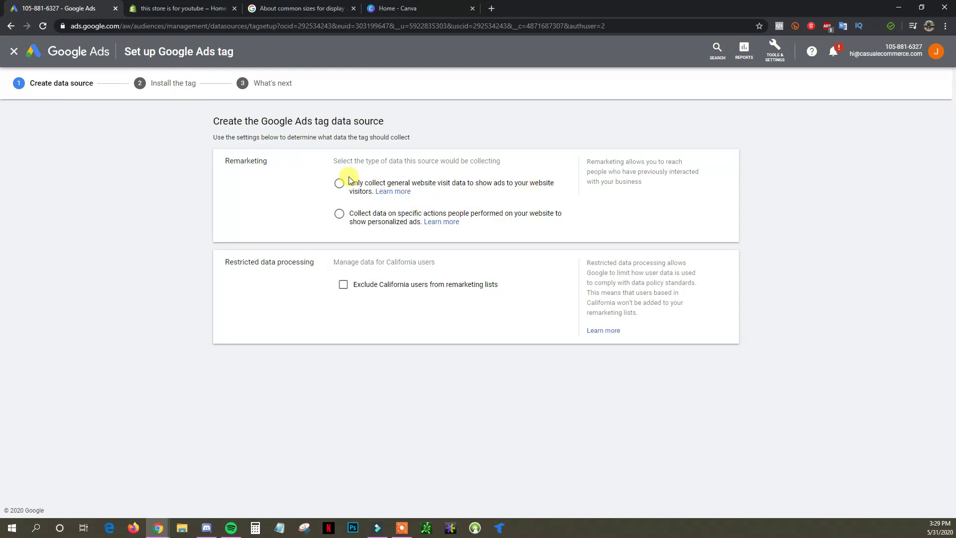
pyautogui.click(457, 190)
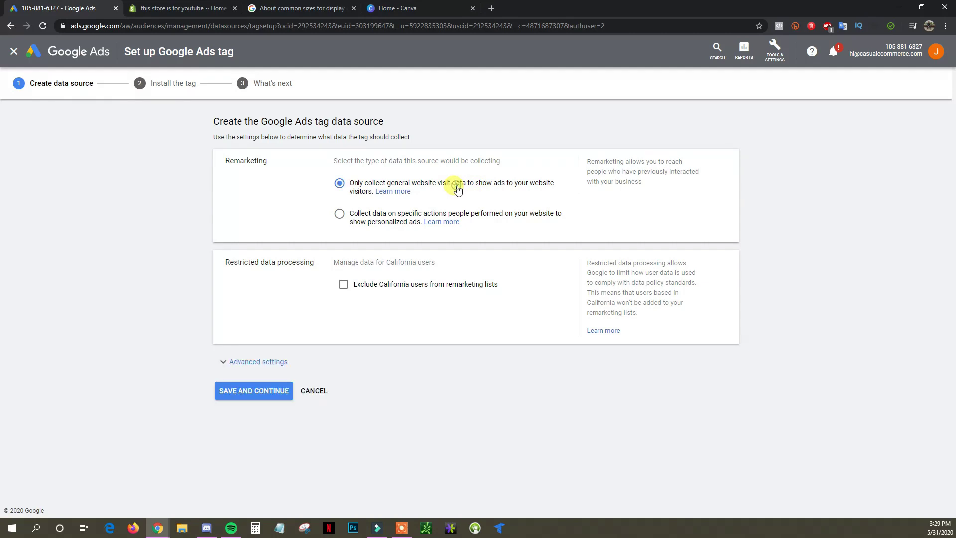
pyautogui.click(254, 393)
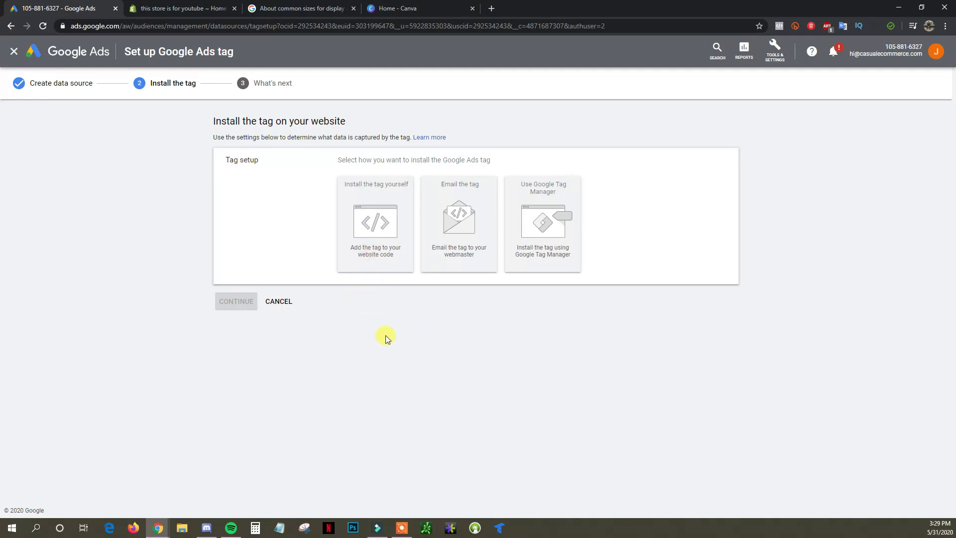
# Choose to install the tag yourself and copy the entire global site tag code.
pyautogui.click(373, 216)
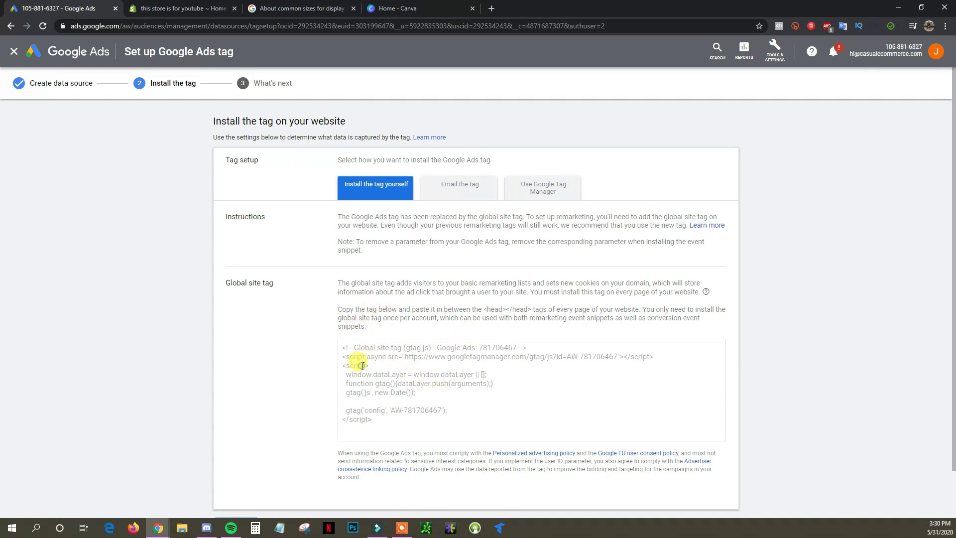
pyautogui.moveTo(376, 422); pyautogui.dragTo(326, 338)
pyautogui.hotkey('ctrl', 'c')
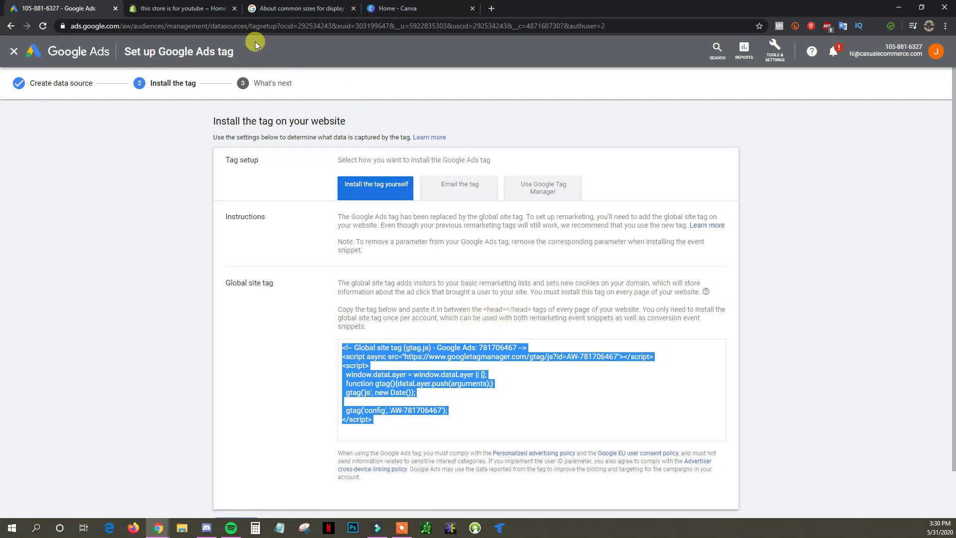
# Switch to the Shopify admin and open theme.liquid in the code of the live Debut theme.
pyautogui.click(166, 9)
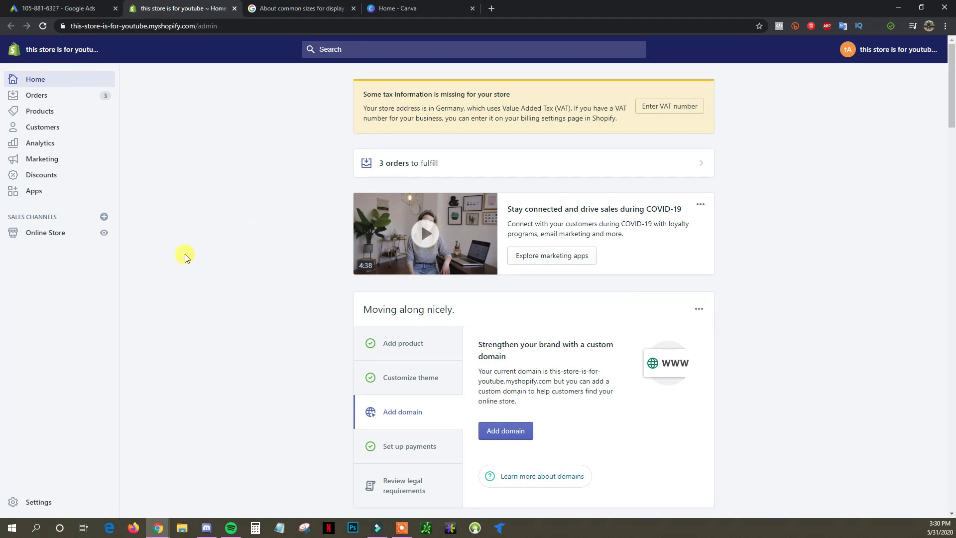
pyautogui.click(46, 234)
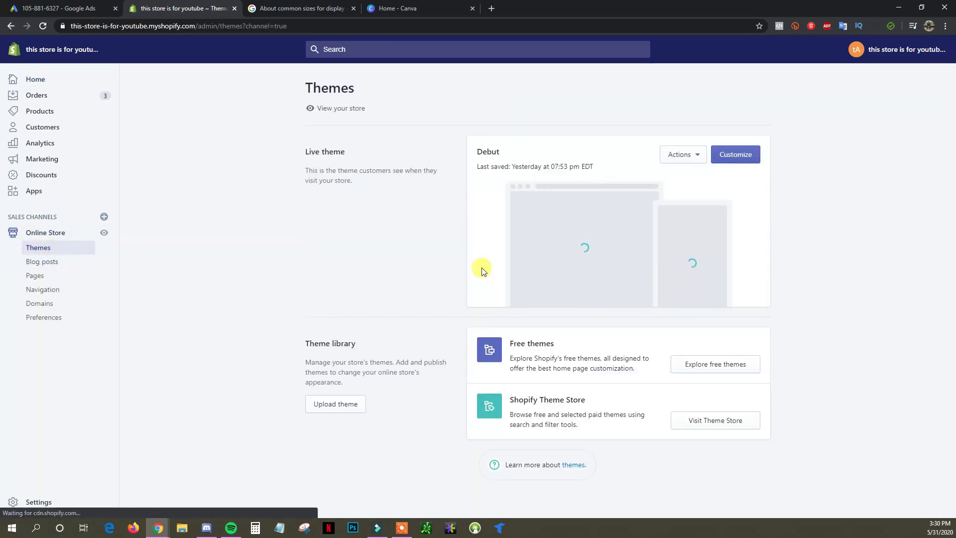
pyautogui.click(694, 158)
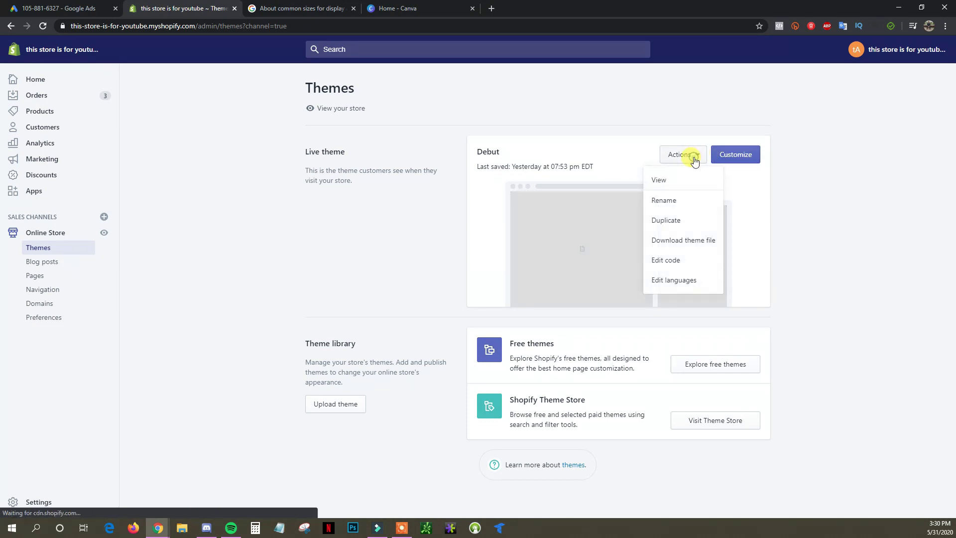
pyautogui.click(688, 264)
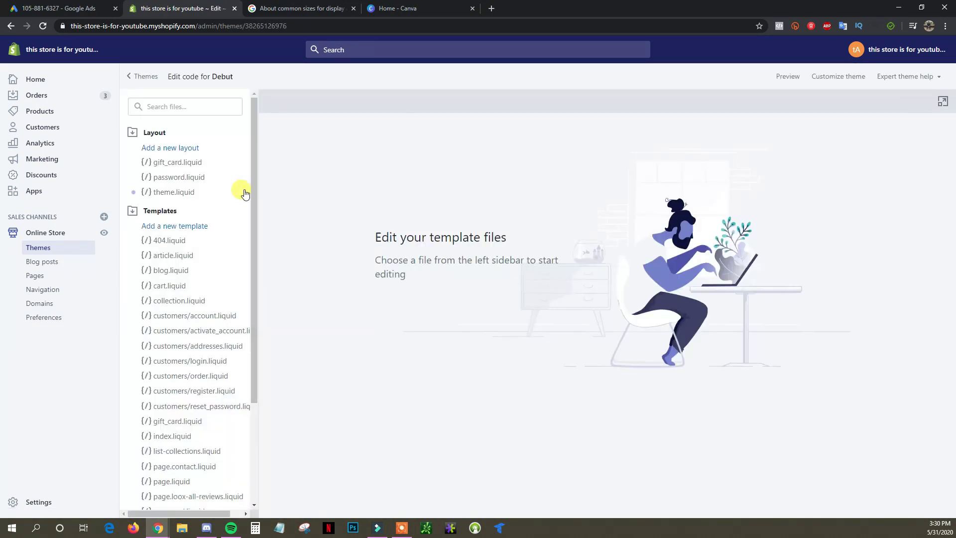
pyautogui.click(174, 193)
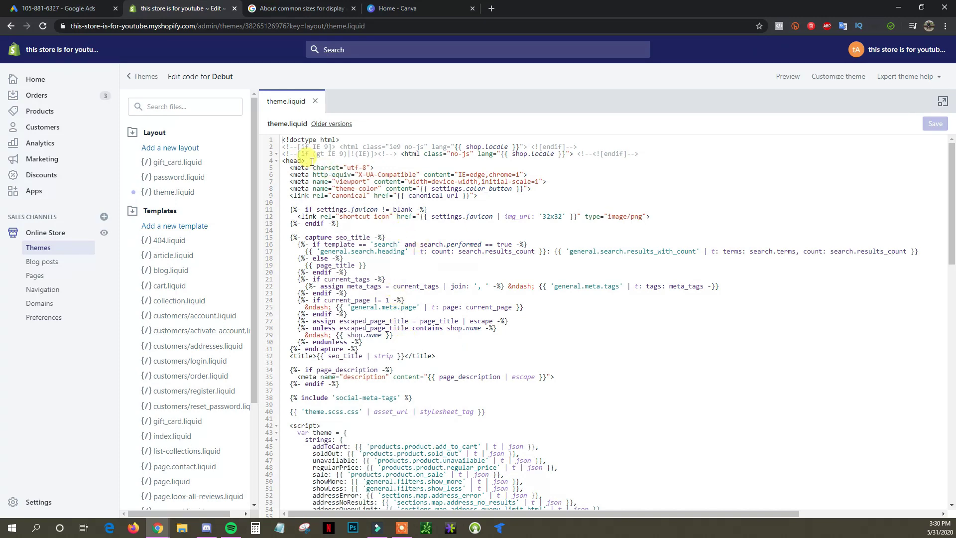
# Paste the copied global site tag on a new line after the Snap Pixel code, just above the closing head tag, and save theme.liquid.
pyautogui.scroll(-5, 367, 234)
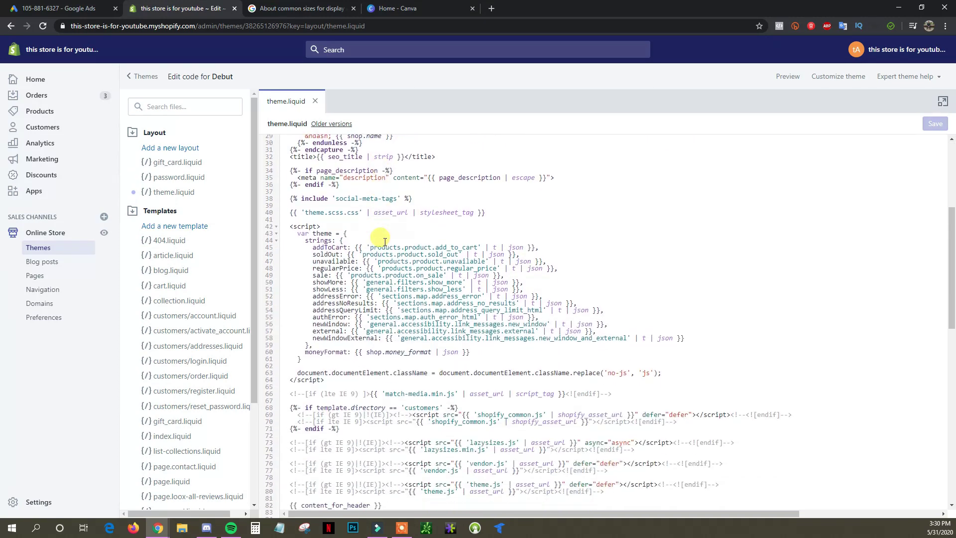
pyautogui.scroll(-6, 384, 242)
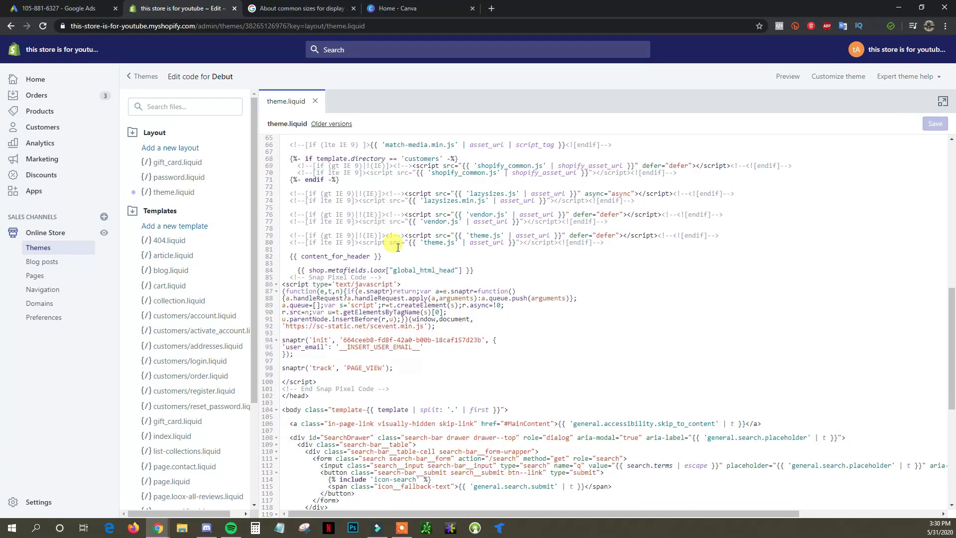
pyautogui.moveTo(313, 395); pyautogui.dragTo(281, 396)
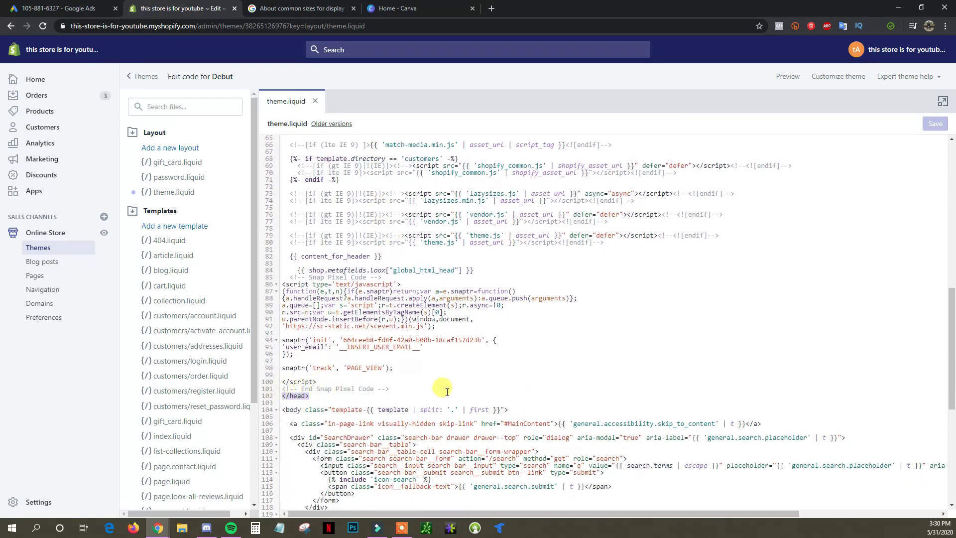
pyautogui.click(404, 390)
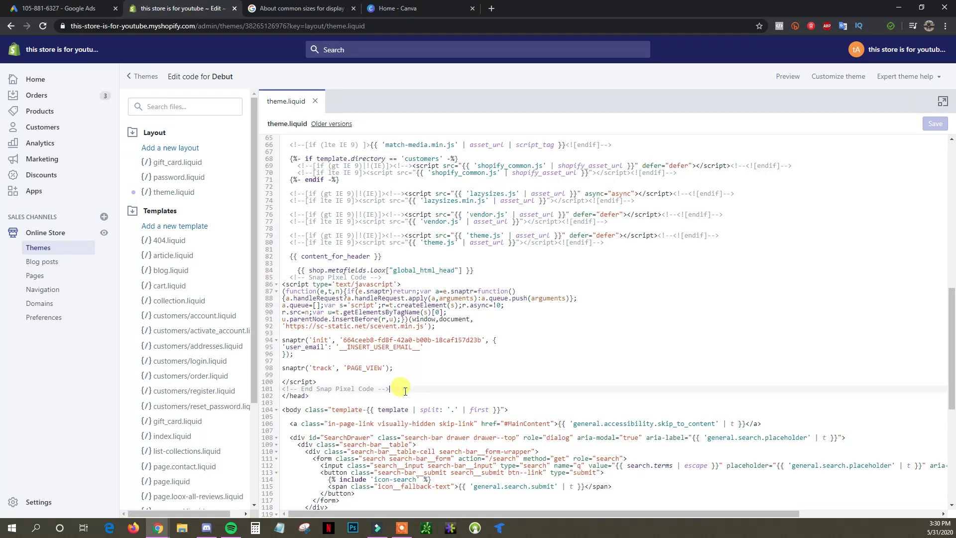
pyautogui.press('Return')
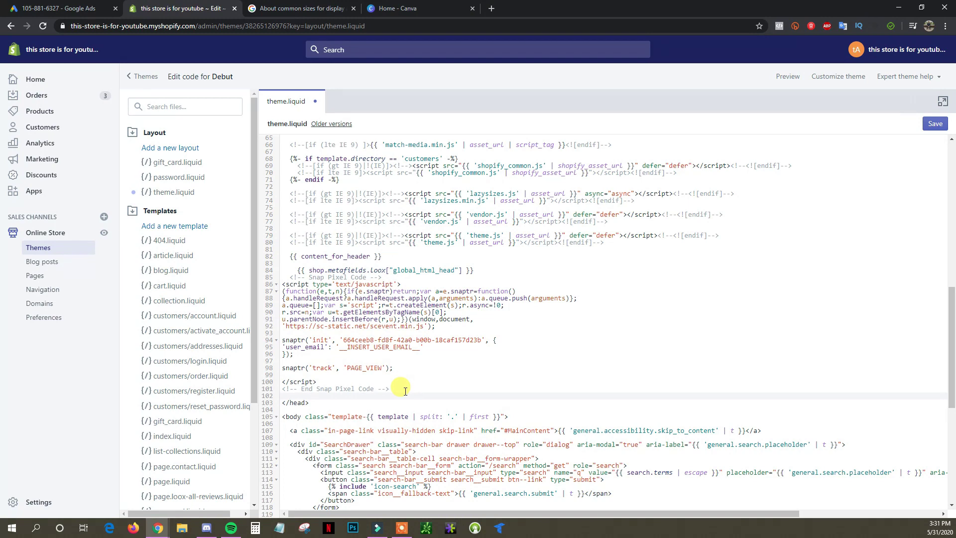
pyautogui.hotkey('ctrl', 'v')
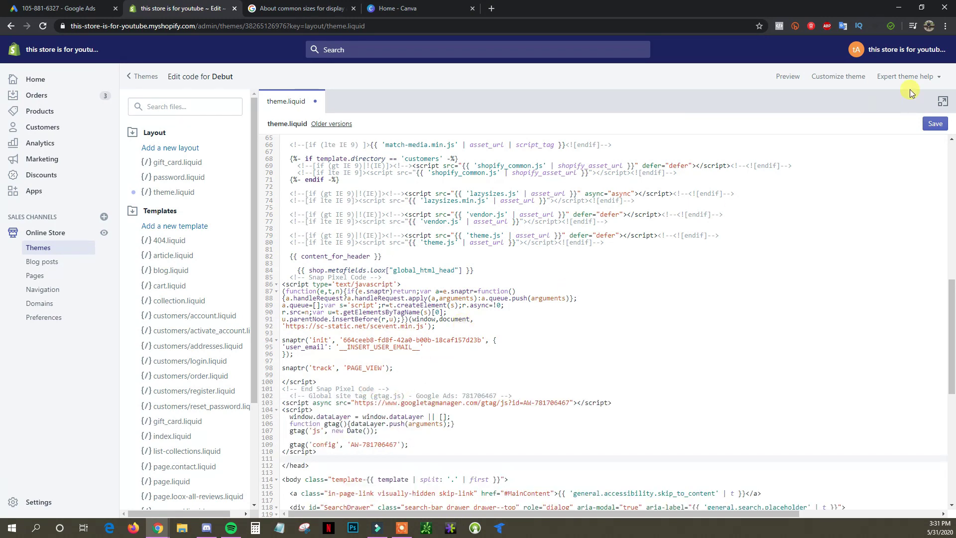
pyautogui.click(935, 123)
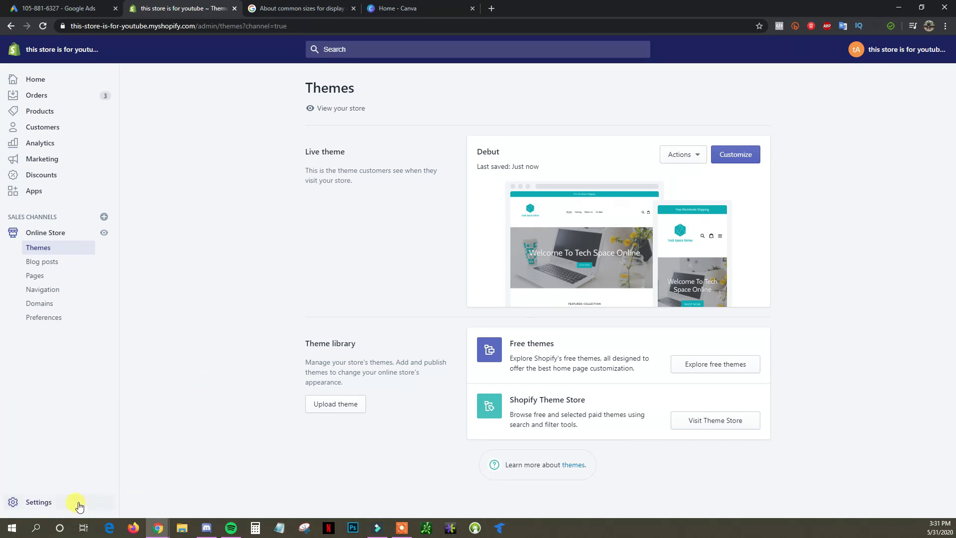
# Add the global site tag below the purchase event snippet in the checkout settings' additional scripts and save the settings.
pyautogui.click(40, 505)
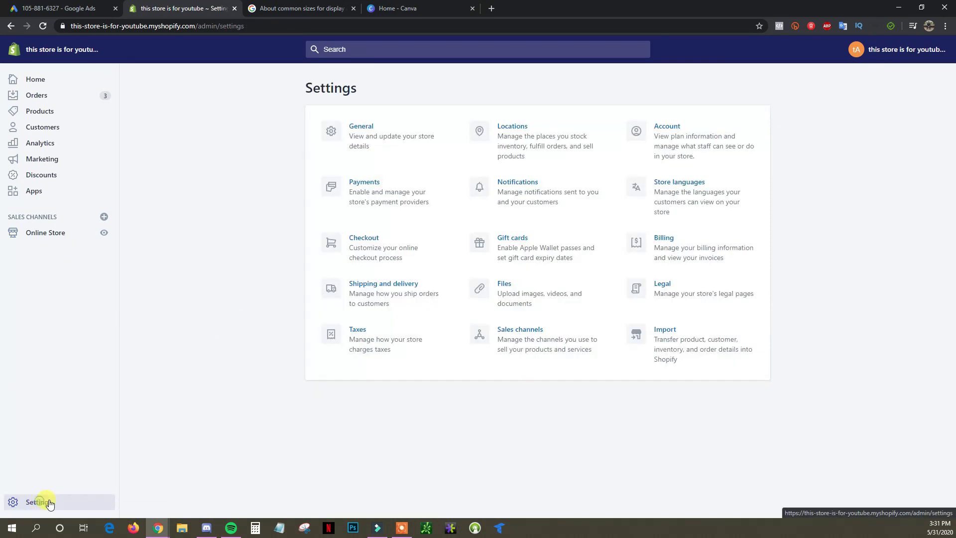
pyautogui.click(361, 252)
pyautogui.scroll(-14, 736, 293)
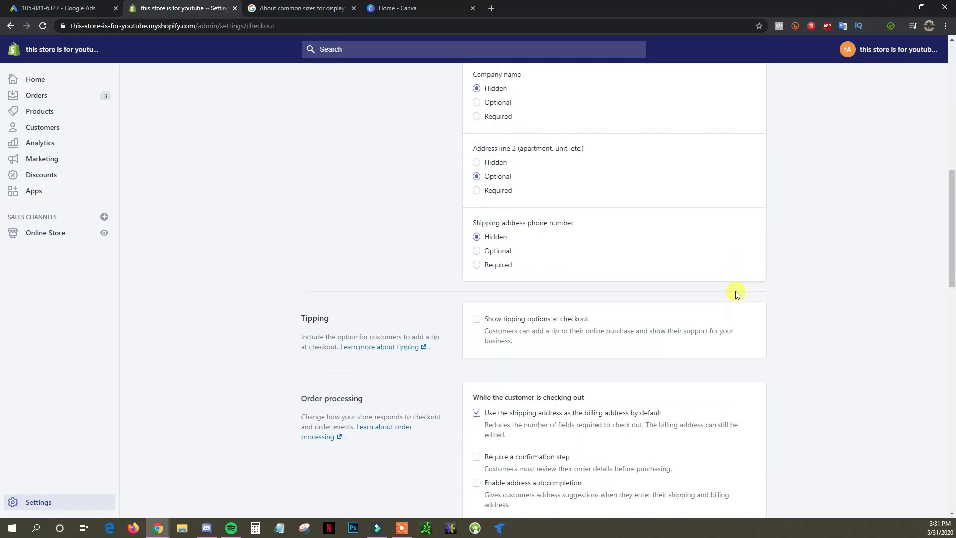
pyautogui.scroll(-8, 744, 287)
pyautogui.scroll(3, 747, 283)
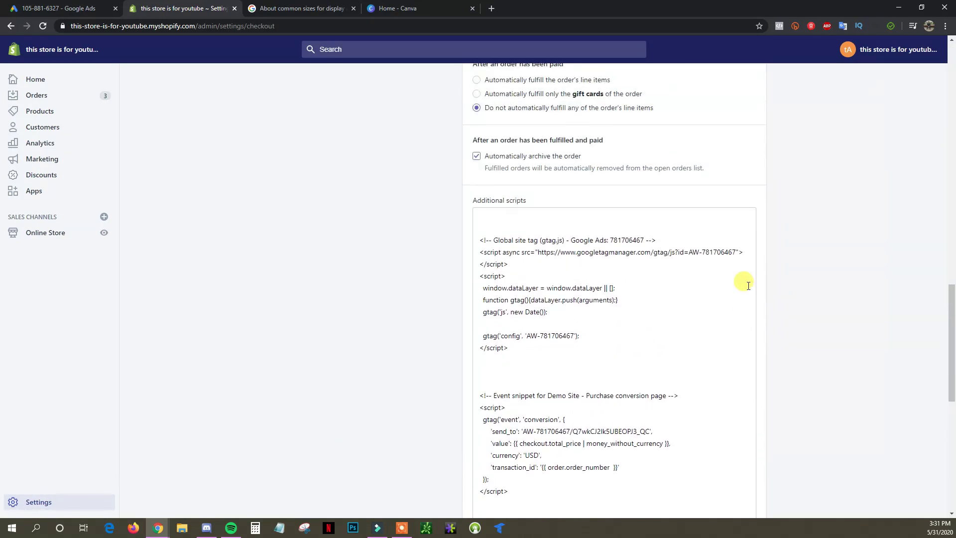
pyautogui.scroll(-2, 733, 315)
pyautogui.click(522, 392)
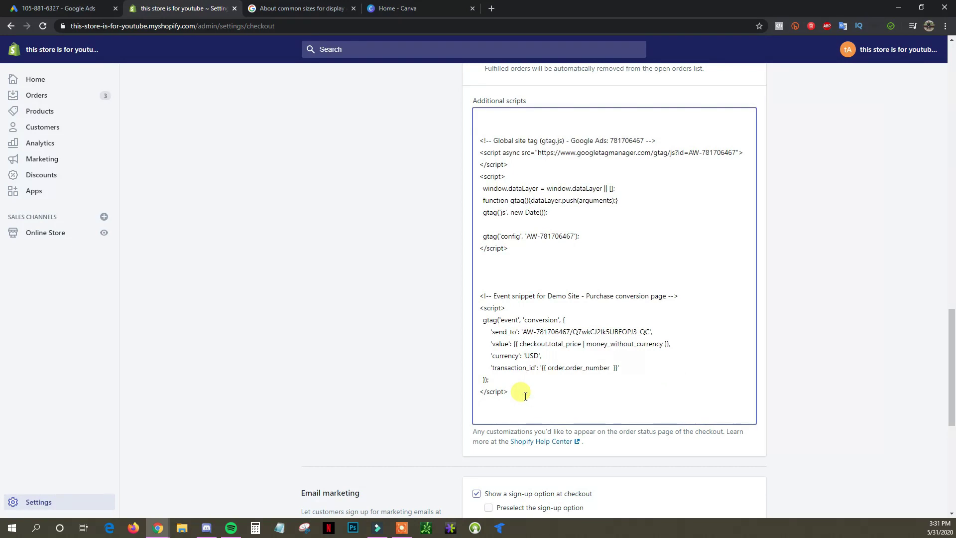
pyautogui.write('<!-- Global site tag (gtag.js) - Google Ads: 781706467 --> <script async src="https://www.googletagmanager.com/gtag/js?id=AW-781706467"> </script> <script>   window.dataLayer = window.dataLayer || [];   function gtag(){dataLayer.push(arguments);}   gtag(\'js\', new Date());    gtag(\'config\', \'AW-781706467\'); </script>')
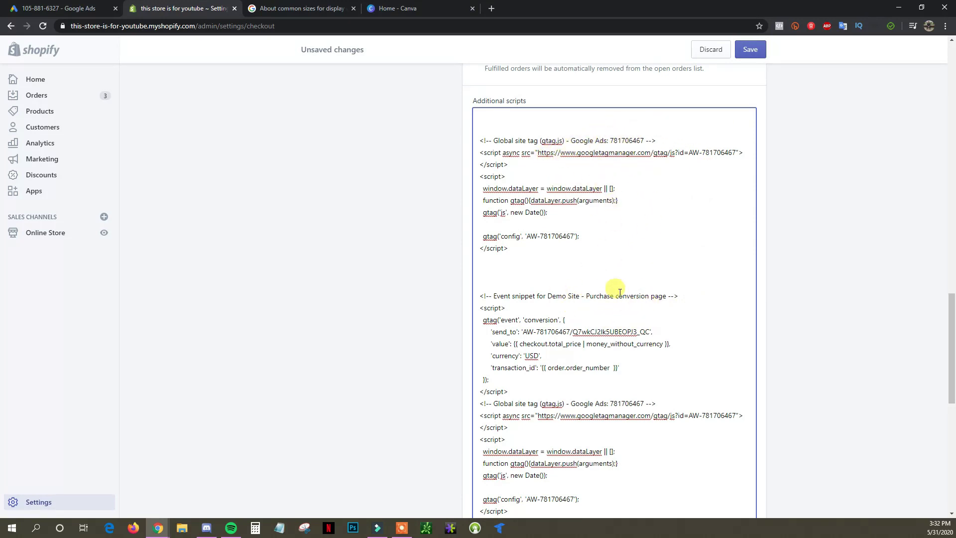
pyautogui.scroll(-1, 796, 327)
pyautogui.scroll(-1, 787, 327)
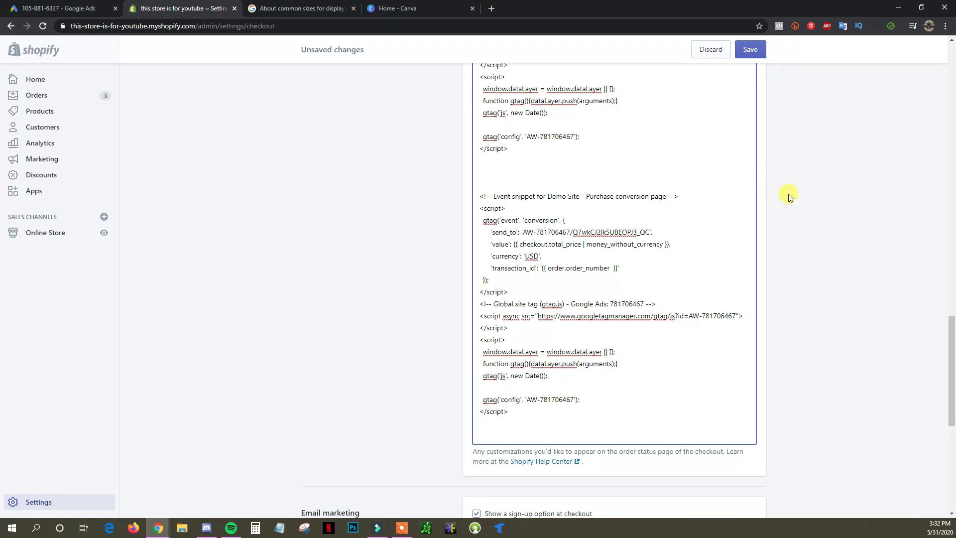
pyautogui.click(750, 50)
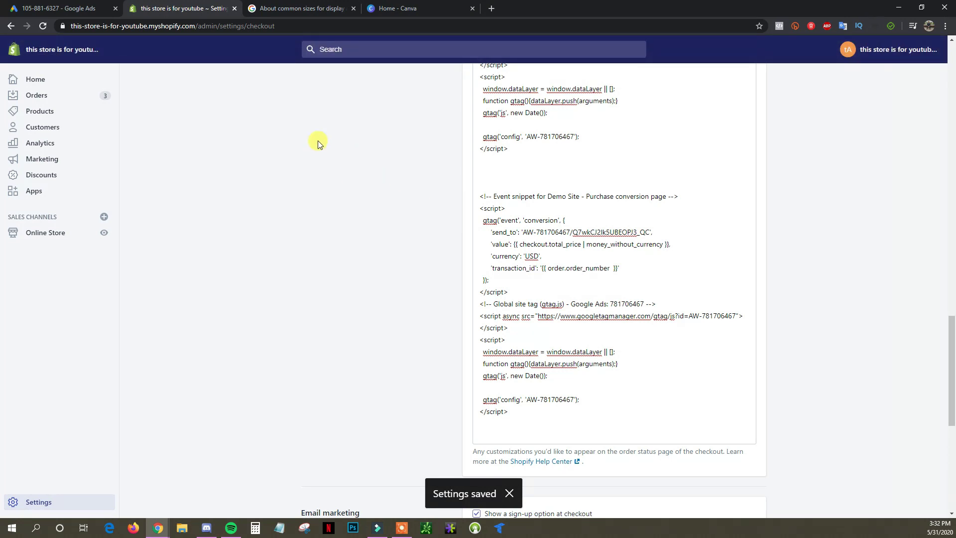
# Return to Google Ads and finish the Google Ads tag setup.
pyautogui.click(72, 8)
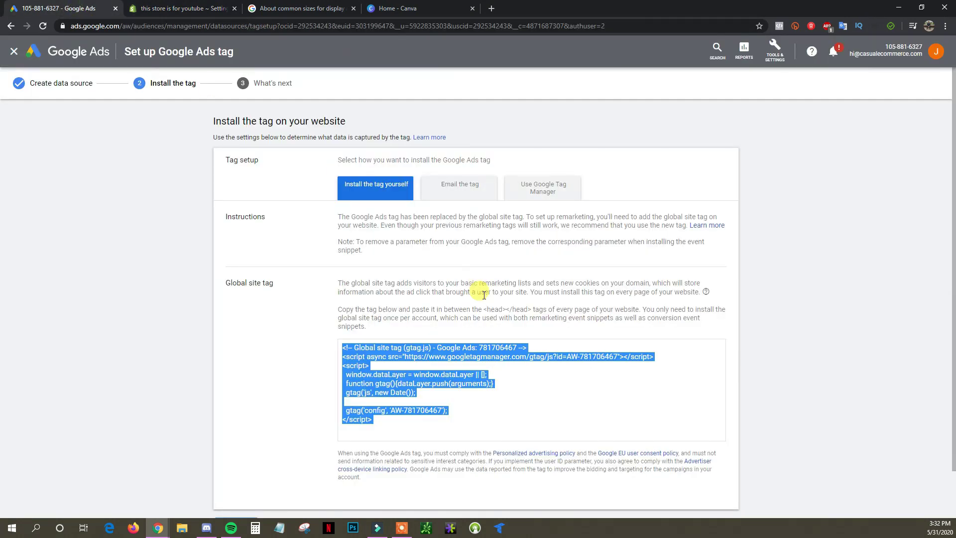
pyautogui.scroll(-1, 469, 304)
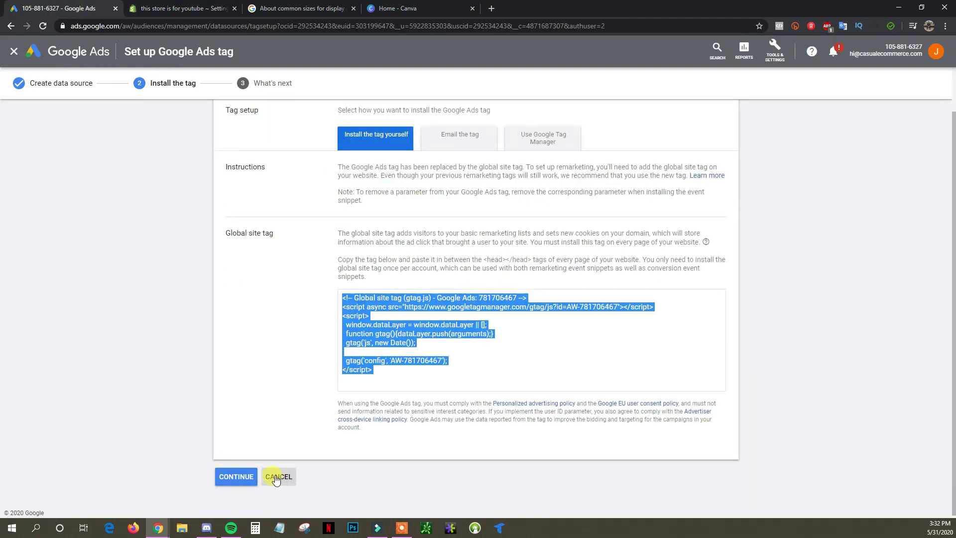
pyautogui.click(236, 477)
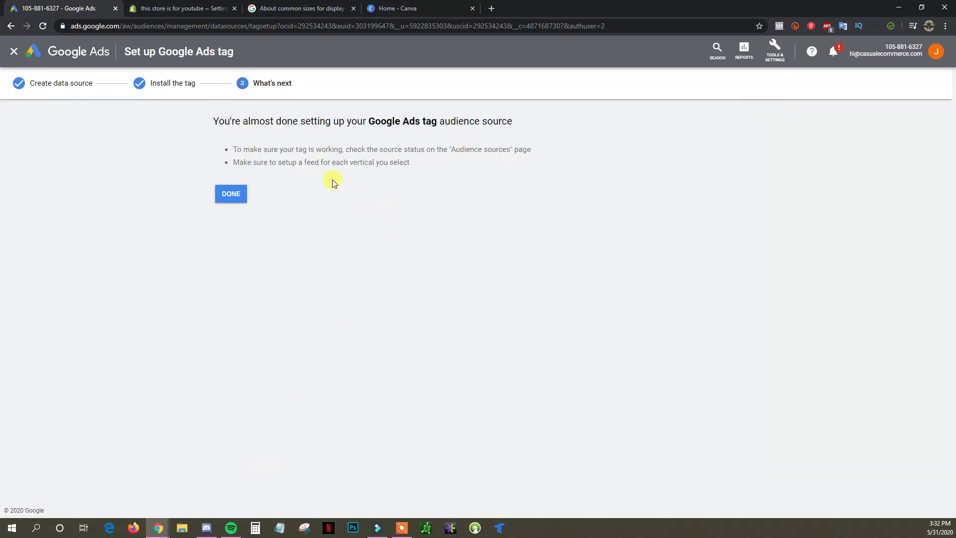
pyautogui.click(231, 195)
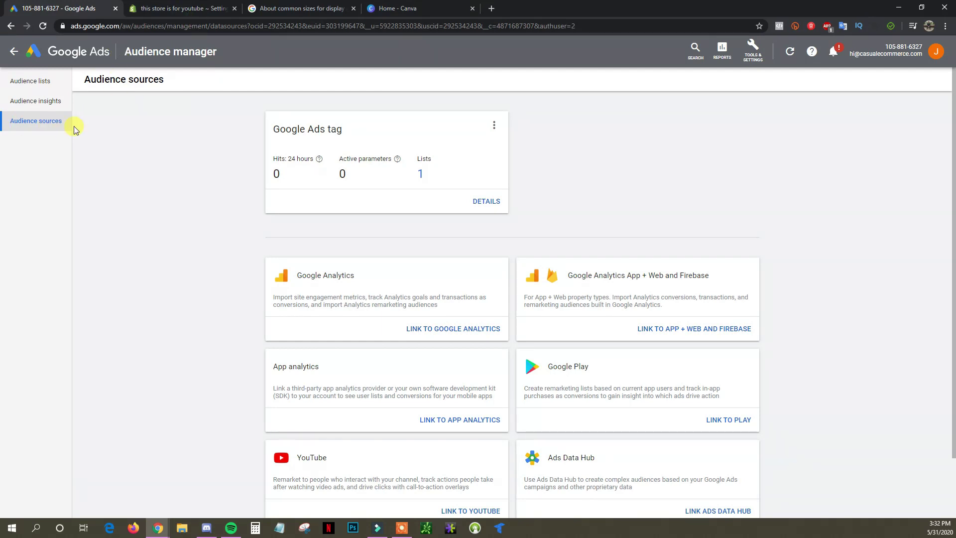
# Start a new campaign from the overview with Sales as the goal and Display as the campaign type.
pyautogui.click(13, 51)
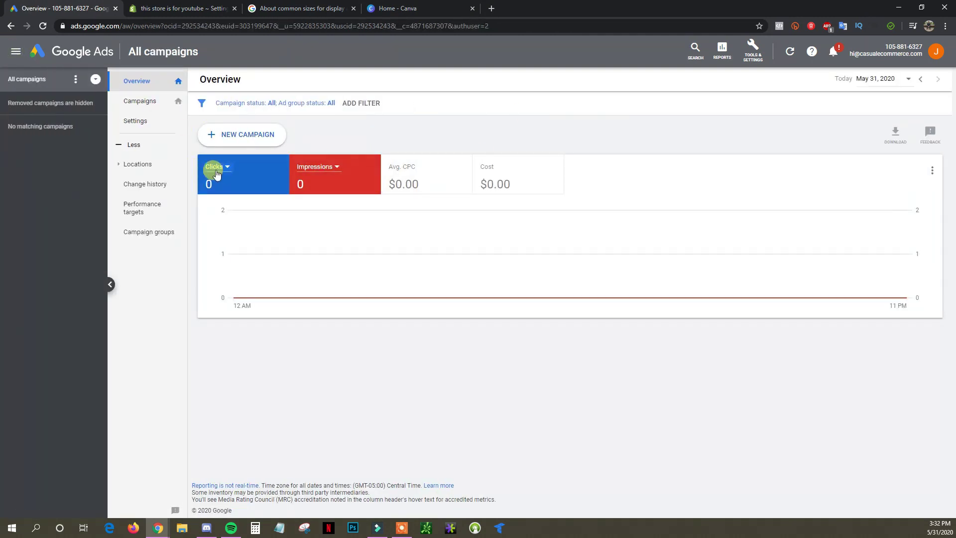
pyautogui.click(242, 135)
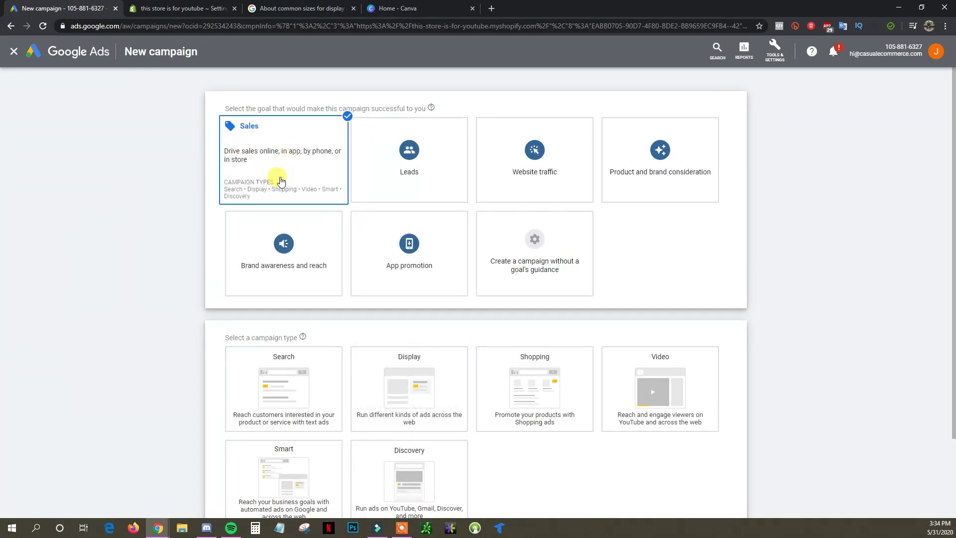
pyautogui.scroll(-1, 172, 318)
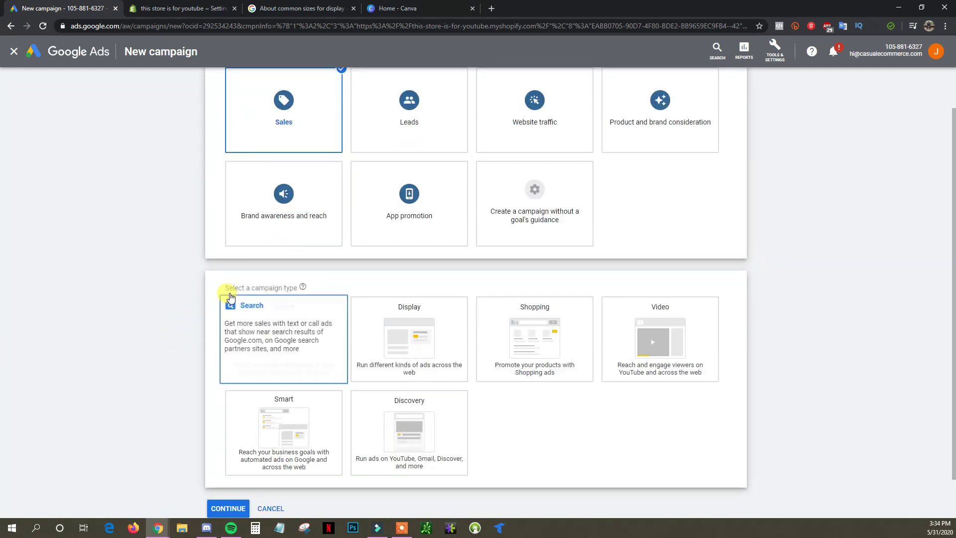
pyautogui.click(407, 340)
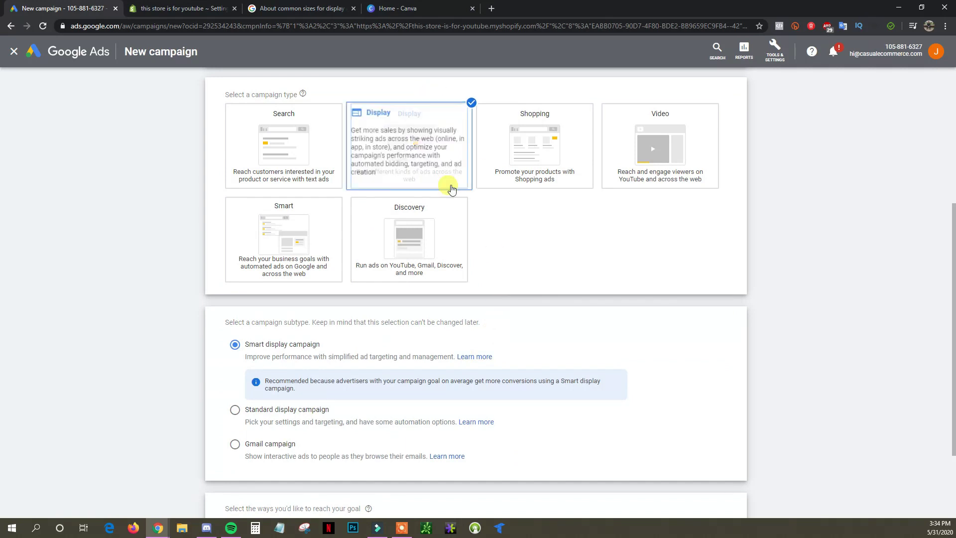
# Choose the Standard display campaign subtype, keep the store's myshopify.com address as the website, and continue to the campaign settings.
pyautogui.scroll(-2, 578, 343)
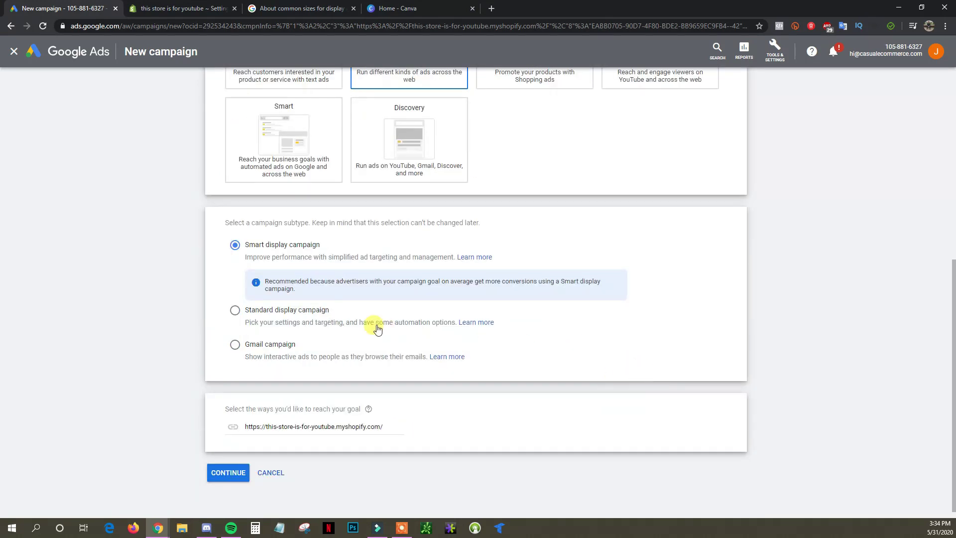
pyautogui.click(272, 315)
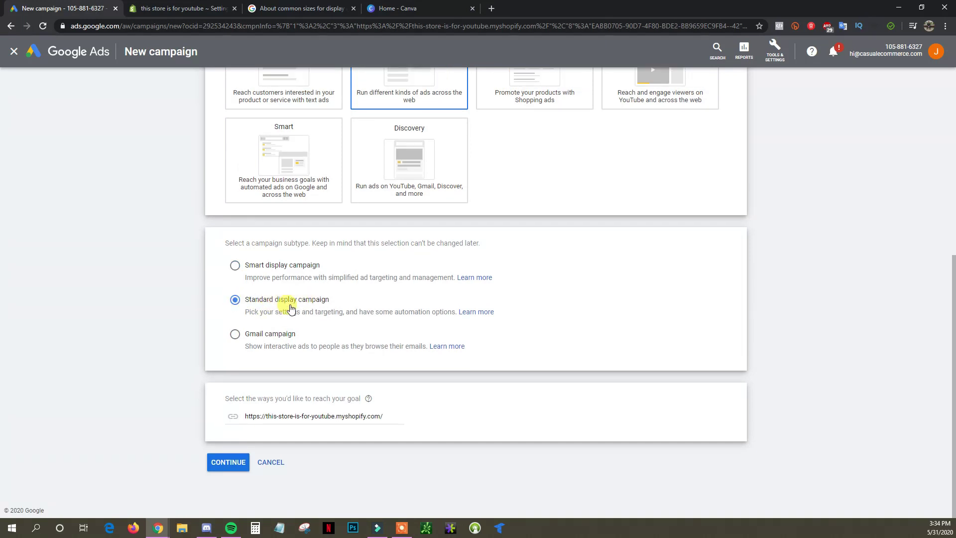
pyautogui.moveTo(392, 415); pyautogui.dragTo(252, 416)
pyautogui.click(382, 416)
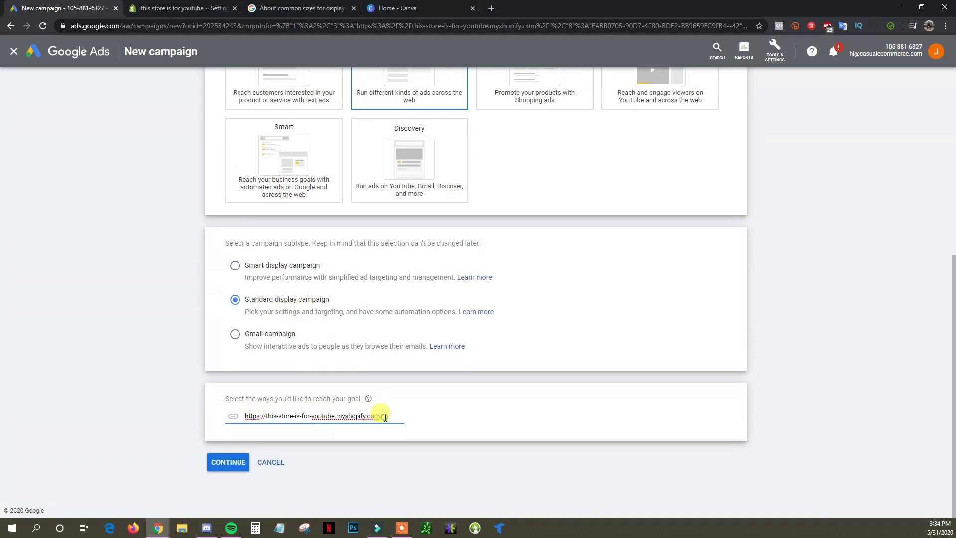
pyautogui.click(228, 462)
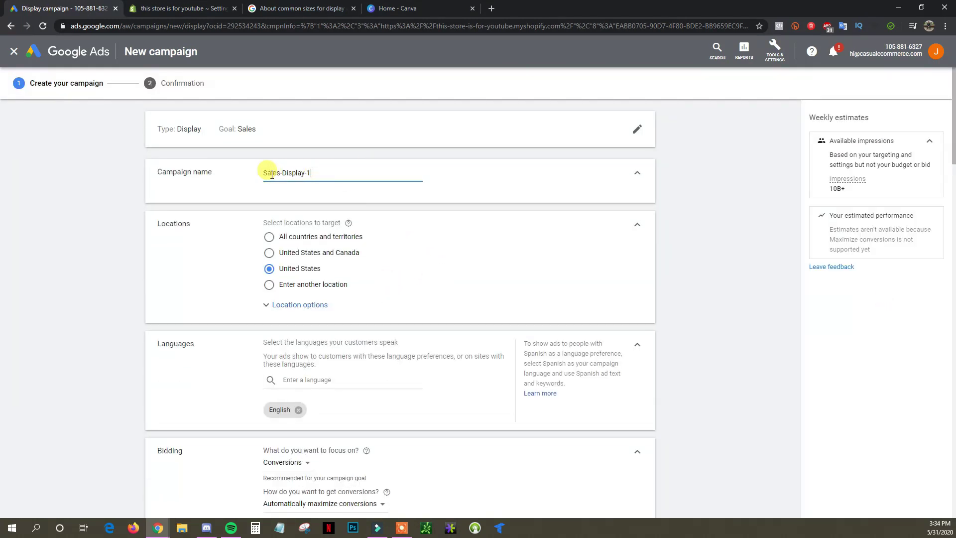
# Name the campaign "remarketing".
pyautogui.moveTo(325, 173); pyautogui.dragTo(164, 173)
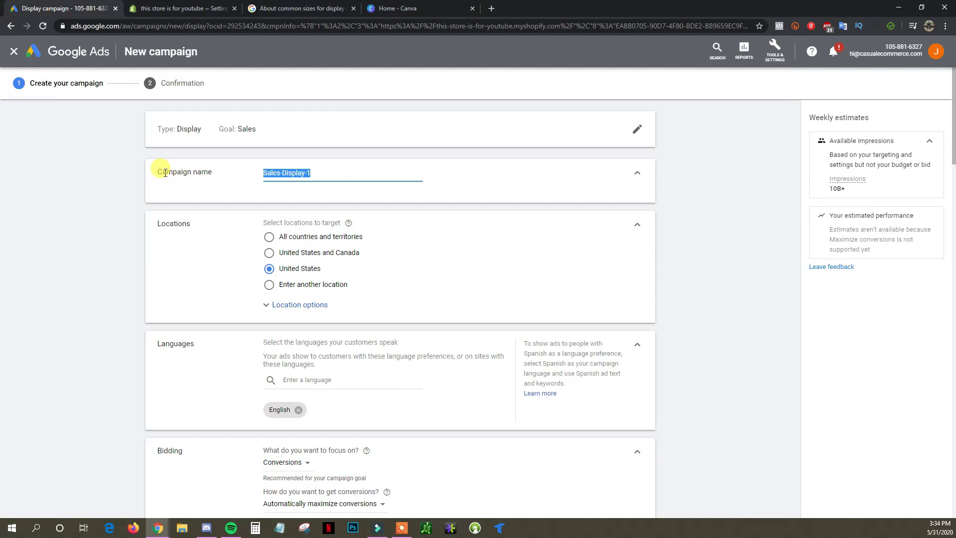
pyautogui.write('remarketing')
pyautogui.scroll(-1, 332, 280)
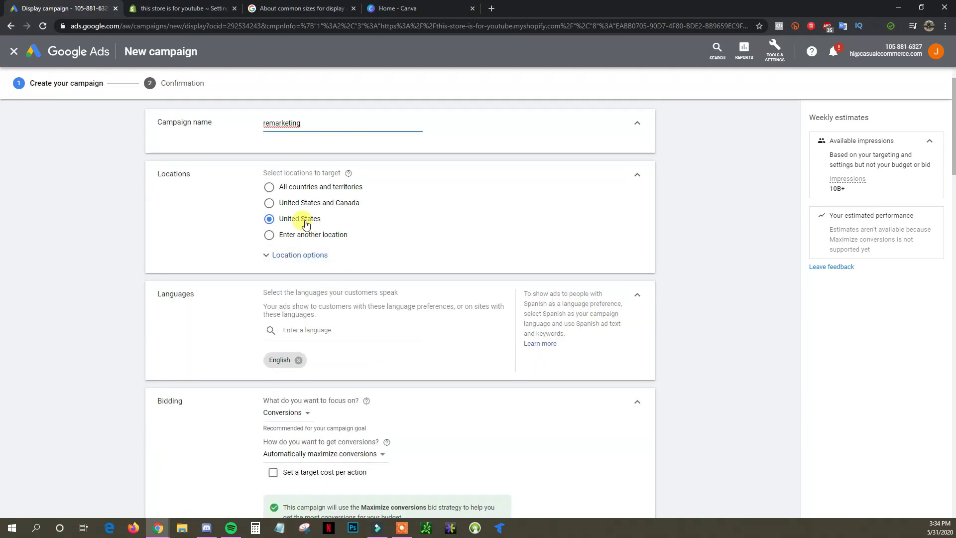
# Keep the bidding focus on Conversions and set the average daily budget to $5.
pyautogui.scroll(-2, 333, 386)
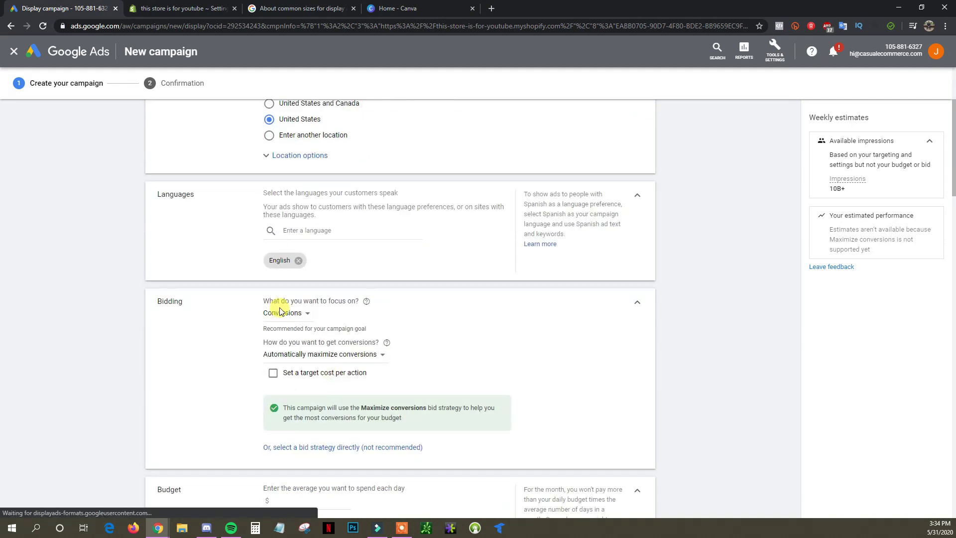
pyautogui.scroll(-1, 278, 275)
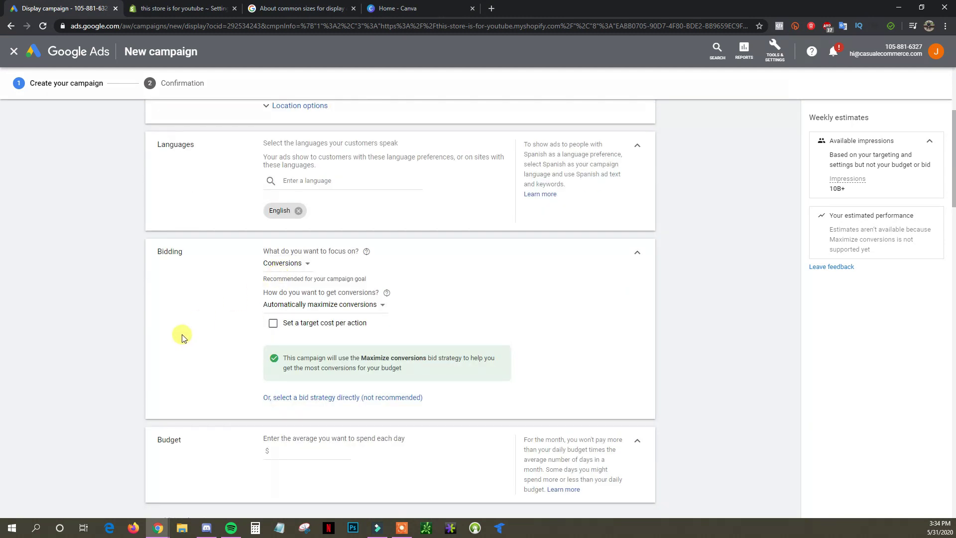
pyautogui.click(301, 264)
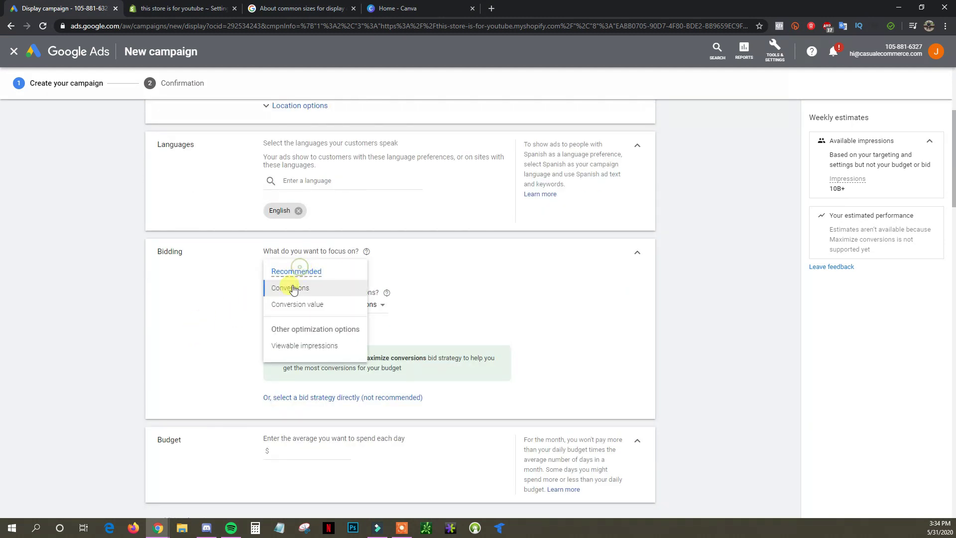
pyautogui.click(85, 301)
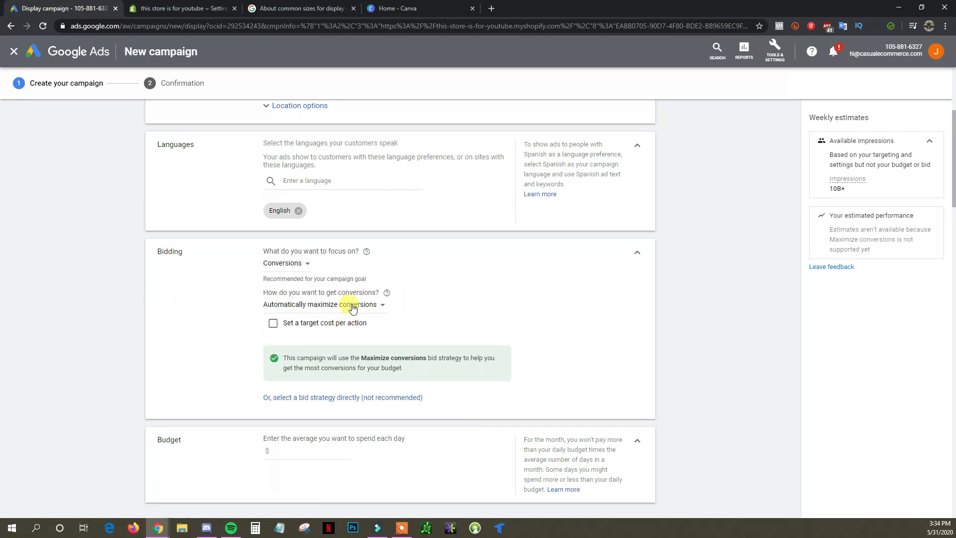
pyautogui.scroll(-3, 352, 308)
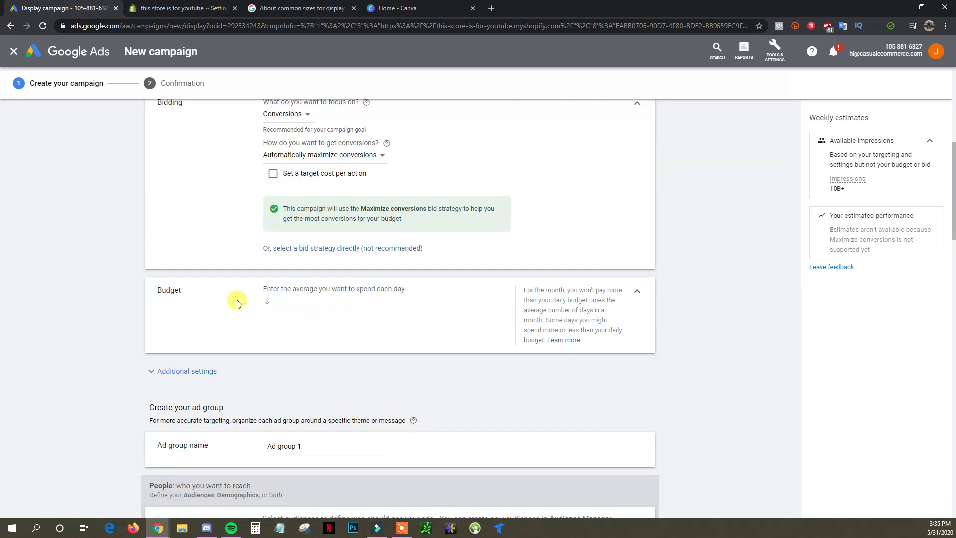
pyautogui.write('5')
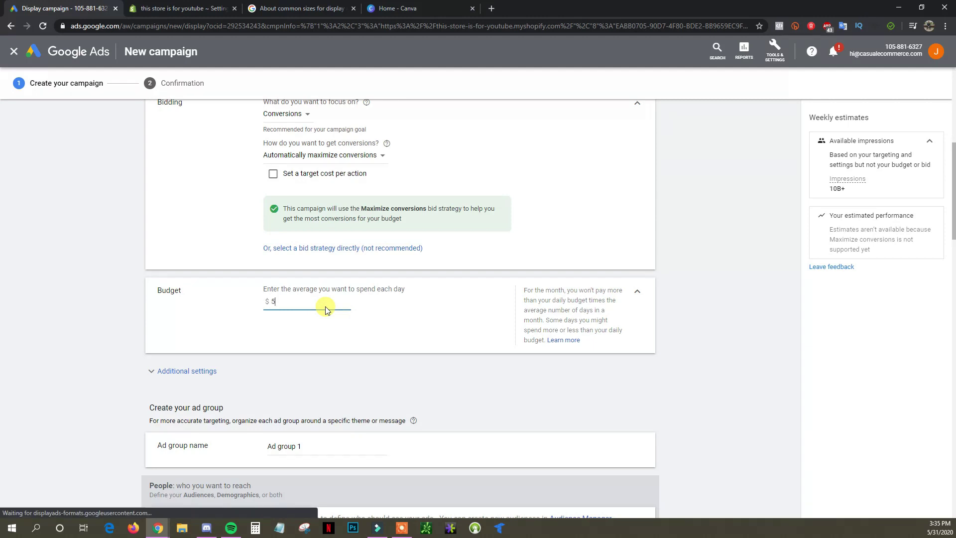
# Target the ad group at the website visitors audience "All visitors (Google Ads)" and finish editing the targeted audiences.
pyautogui.scroll(-6, 690, 364)
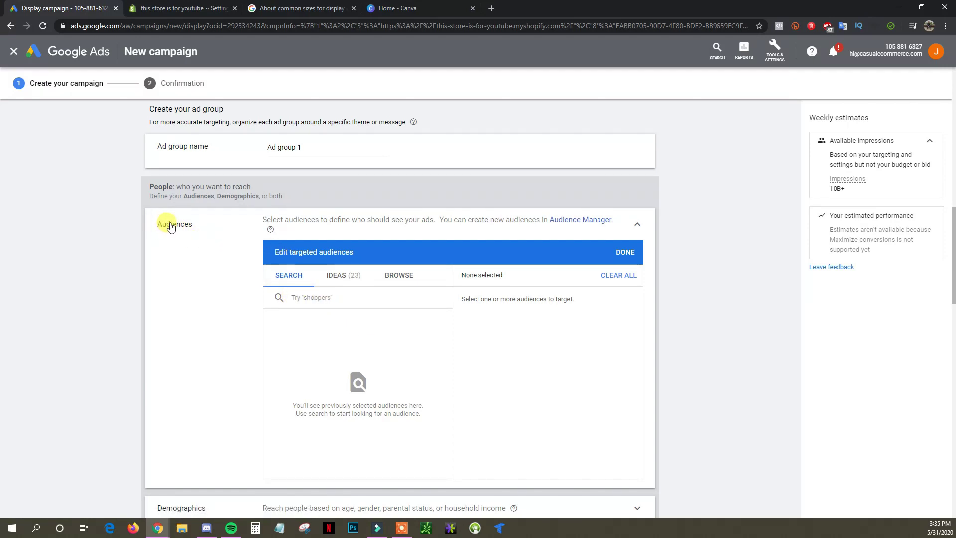
pyautogui.click(396, 277)
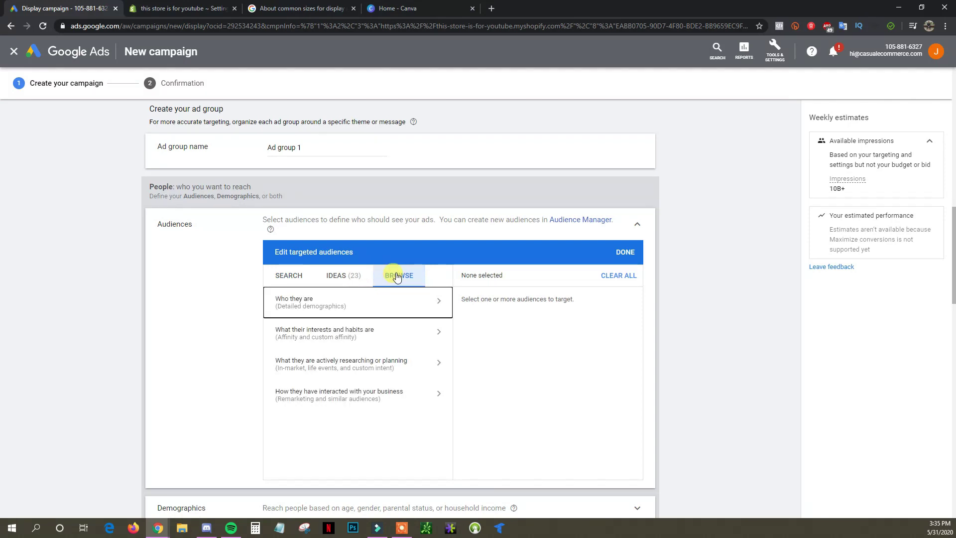
pyautogui.click(411, 402)
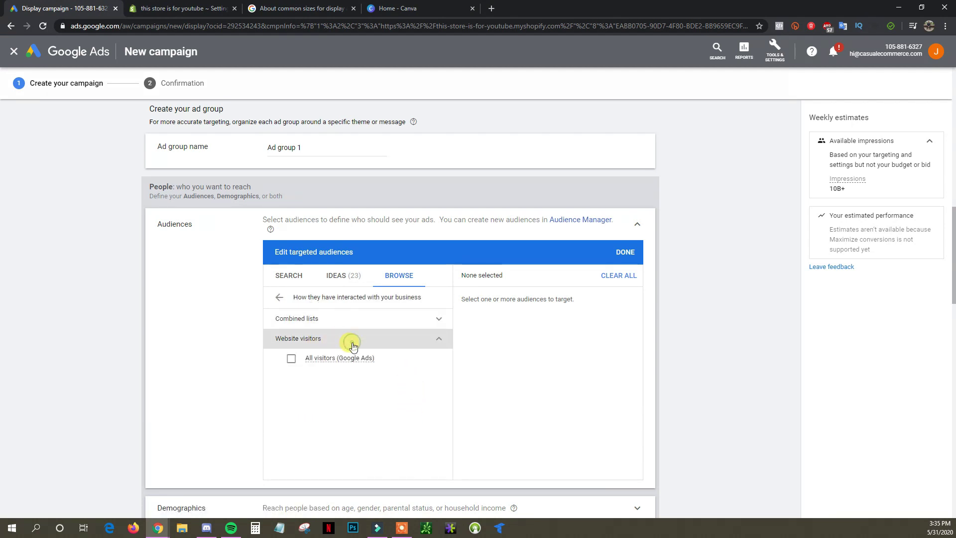
pyautogui.click(293, 359)
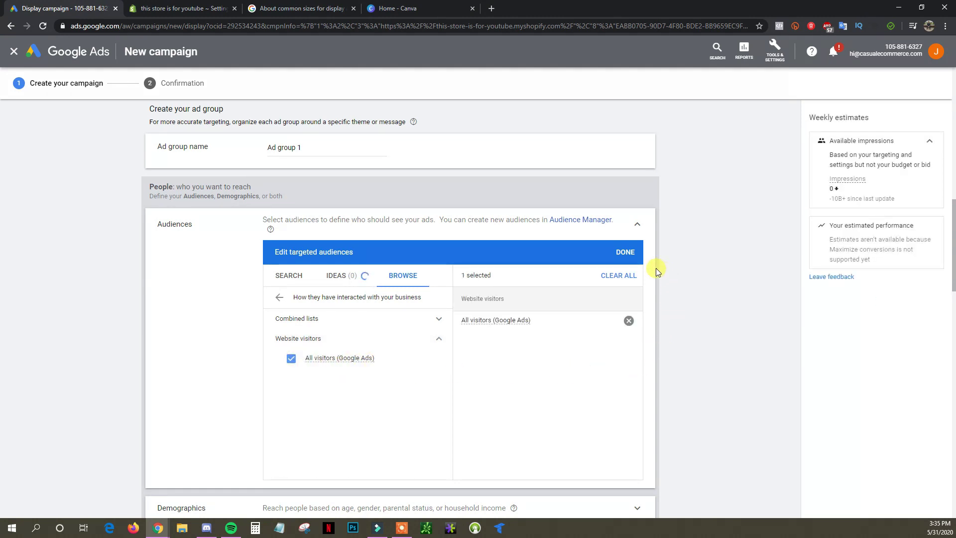
pyautogui.click(626, 253)
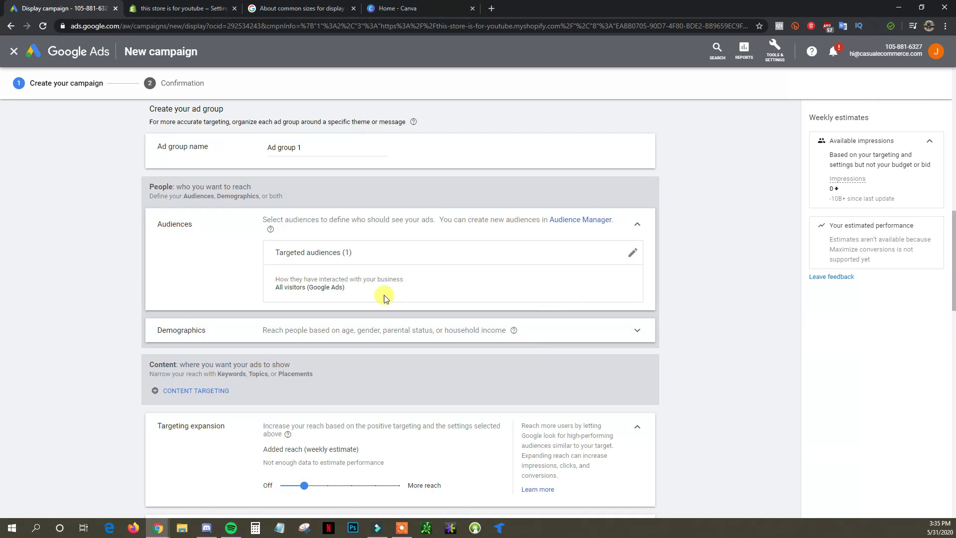
# Review the ad group's audience, targeting expansion and dynamic ads settings, and the fields required for the new responsive display ad.
pyautogui.scroll(1, 471, 314)
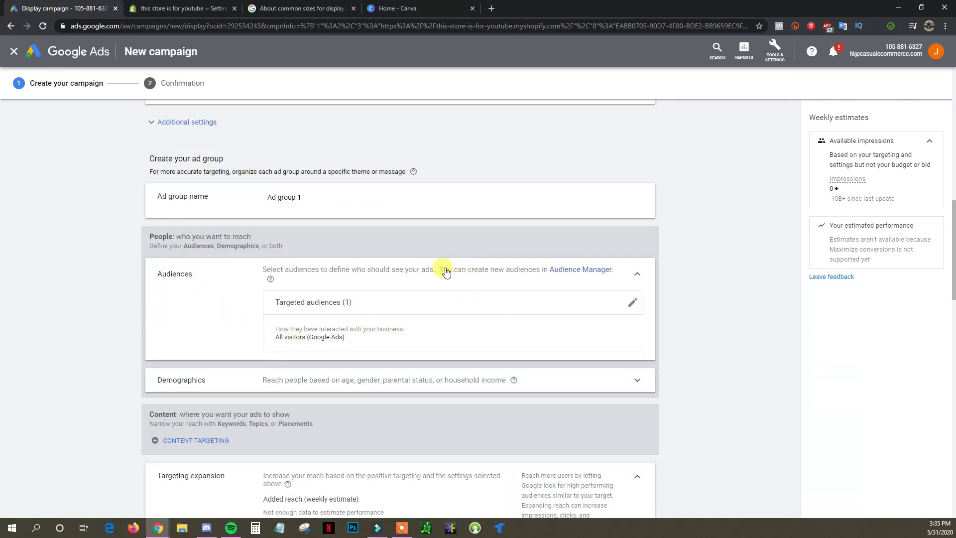
pyautogui.scroll(-2, 318, 334)
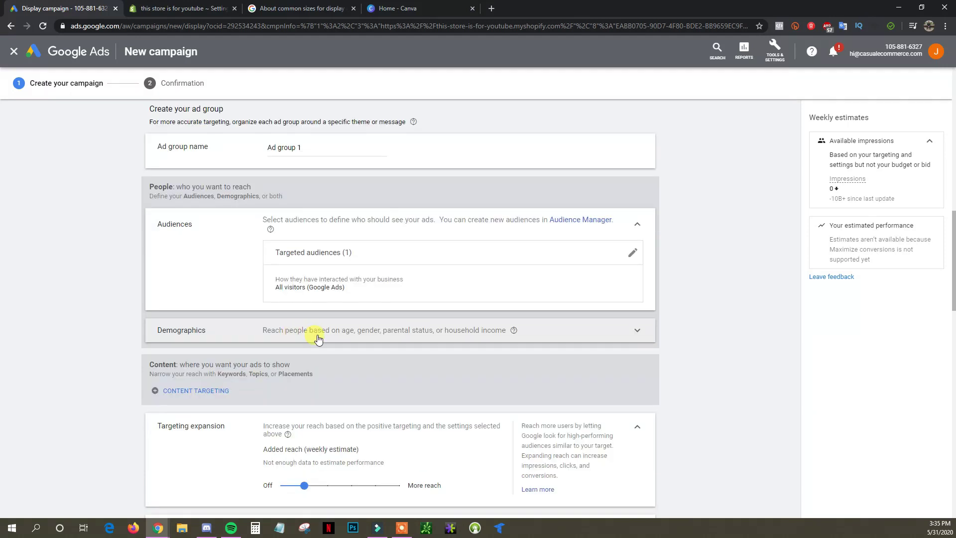
pyautogui.scroll(-1, 368, 314)
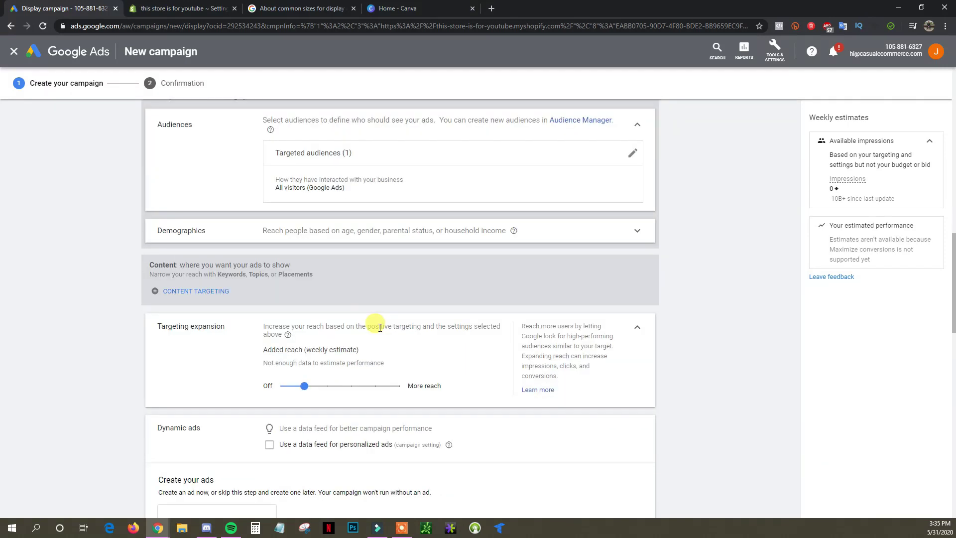
pyautogui.scroll(-2, 437, 308)
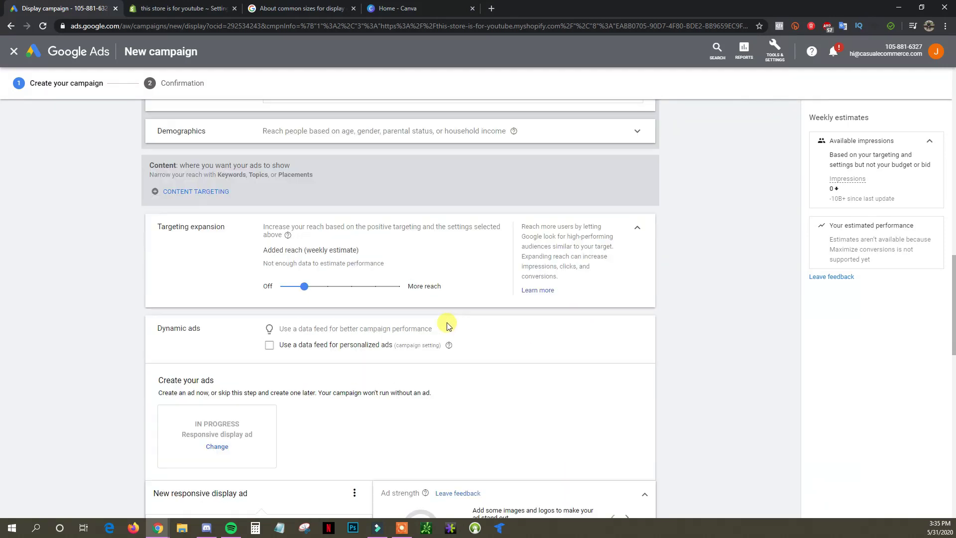
pyautogui.scroll(1, 449, 294)
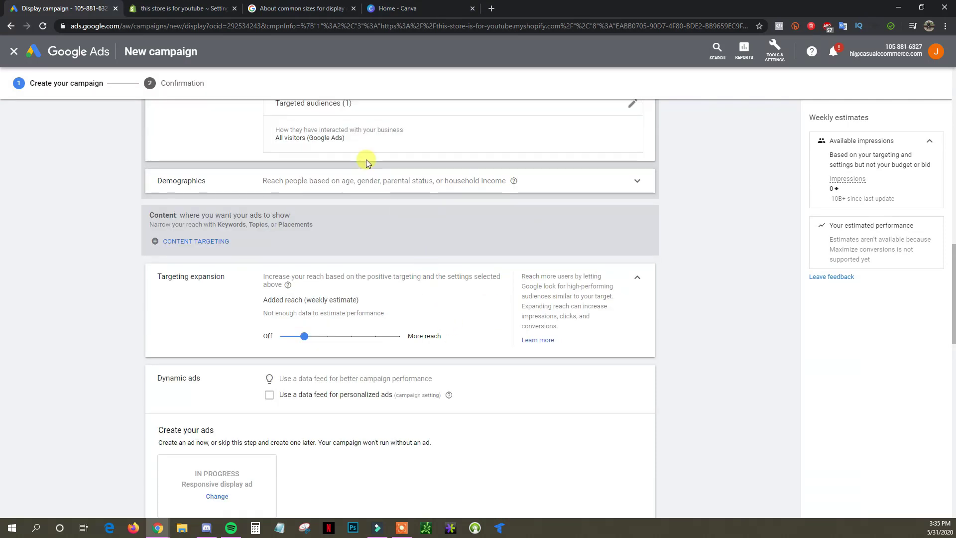
pyautogui.scroll(-1, 367, 156)
pyautogui.scroll(-1, 399, 211)
pyautogui.scroll(-1, 528, 243)
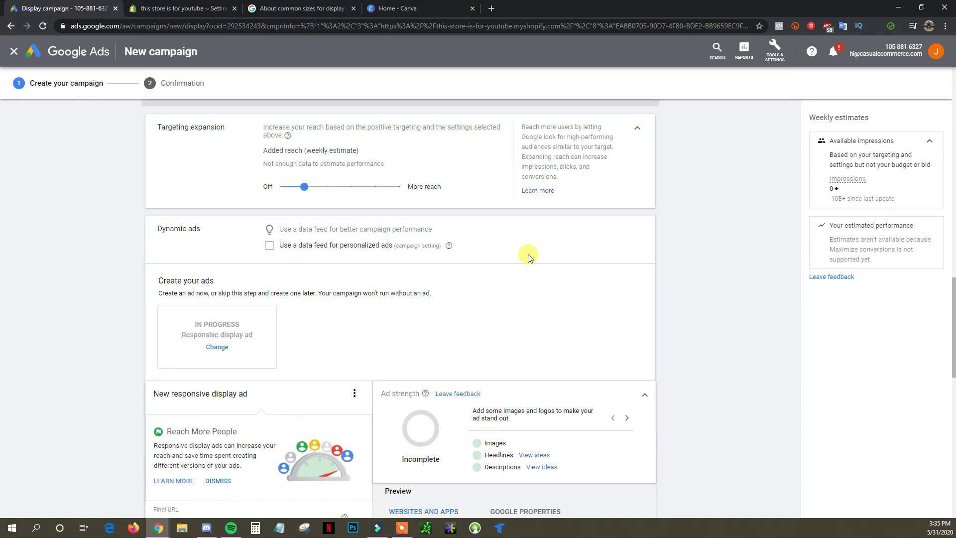
pyautogui.scroll(-1, 630, 262)
pyautogui.scroll(-5, 643, 266)
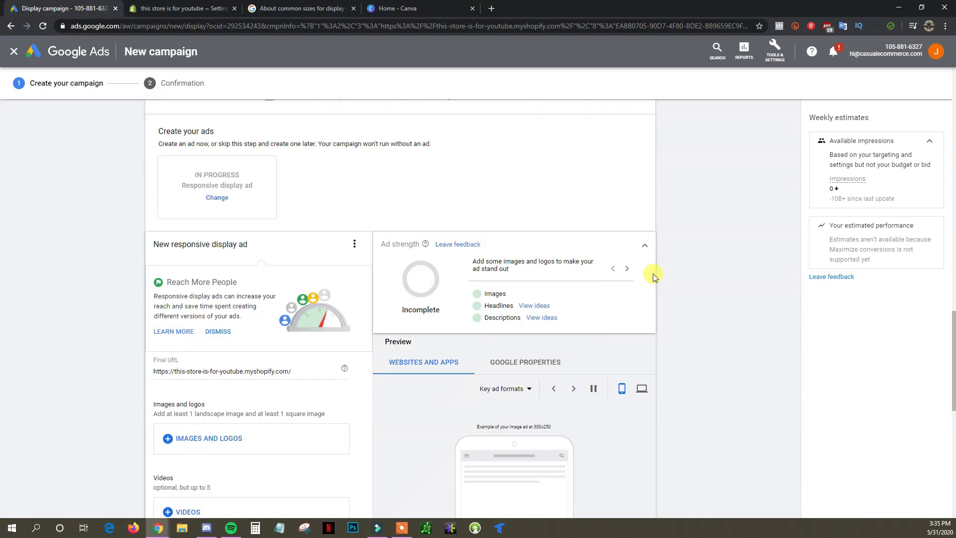
pyautogui.scroll(-1, 654, 275)
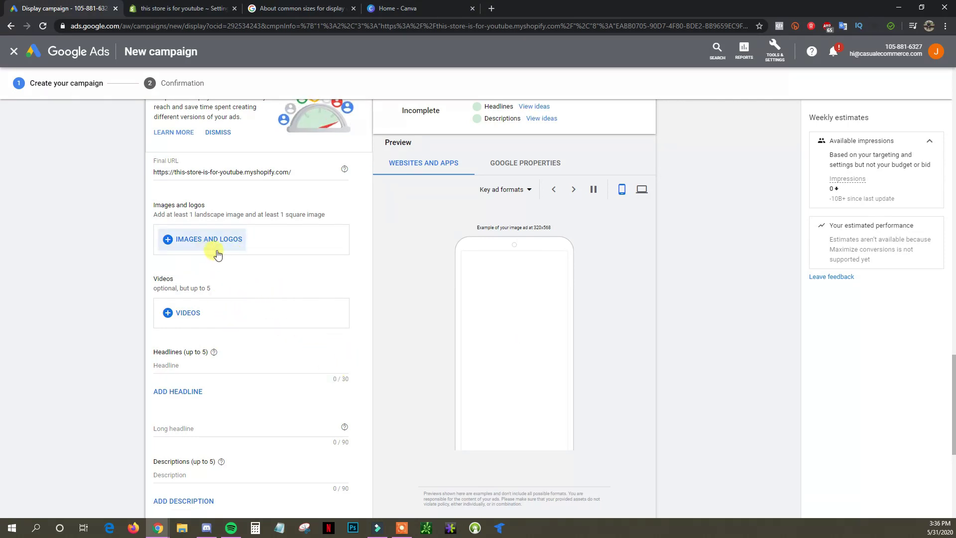
pyautogui.scroll(-2, 281, 299)
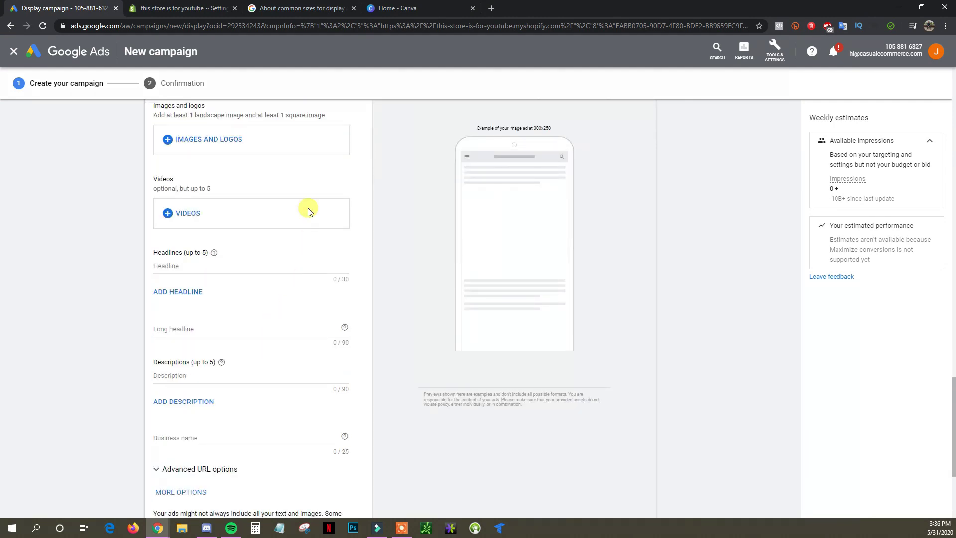
# Switch to the Google Ads Help article on common display ad sizes and examine the mobile and computer ad dimensions.
pyautogui.click(278, 8)
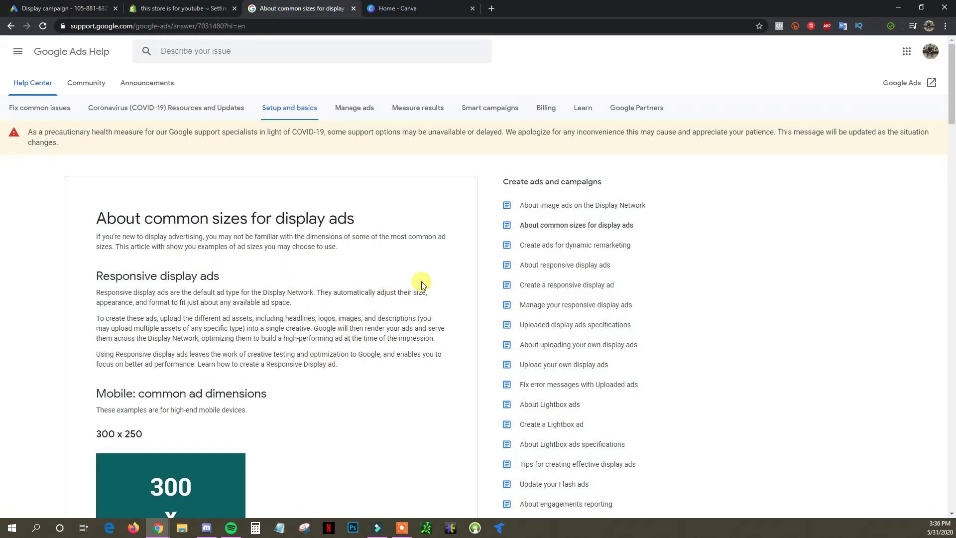
pyautogui.scroll(-2, 418, 345)
pyautogui.scroll(-2, 418, 345)
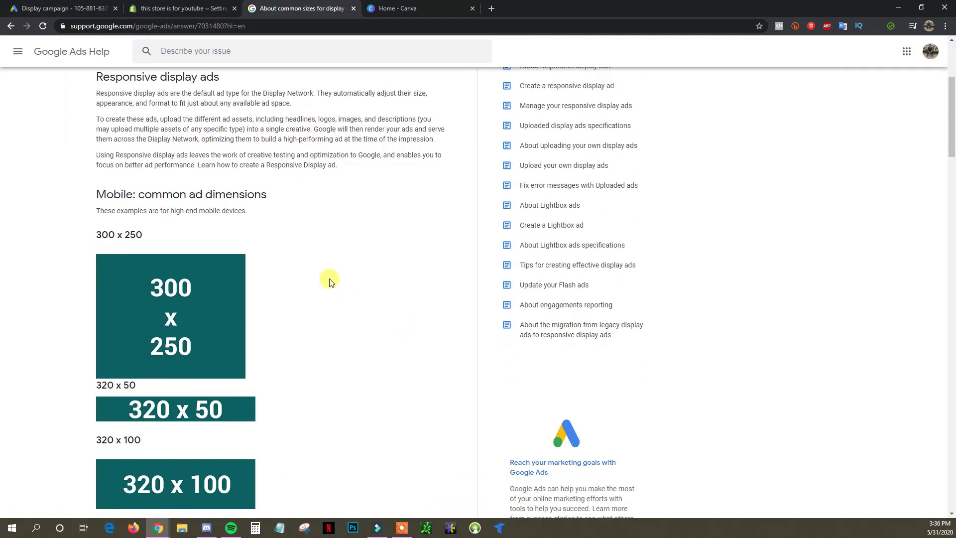
pyautogui.scroll(-1, 367, 312)
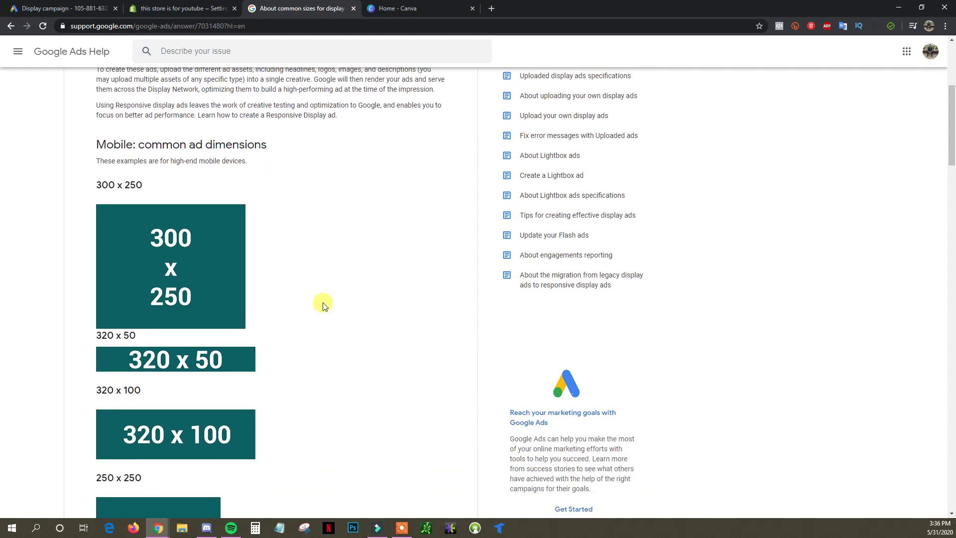
pyautogui.scroll(-2, 217, 277)
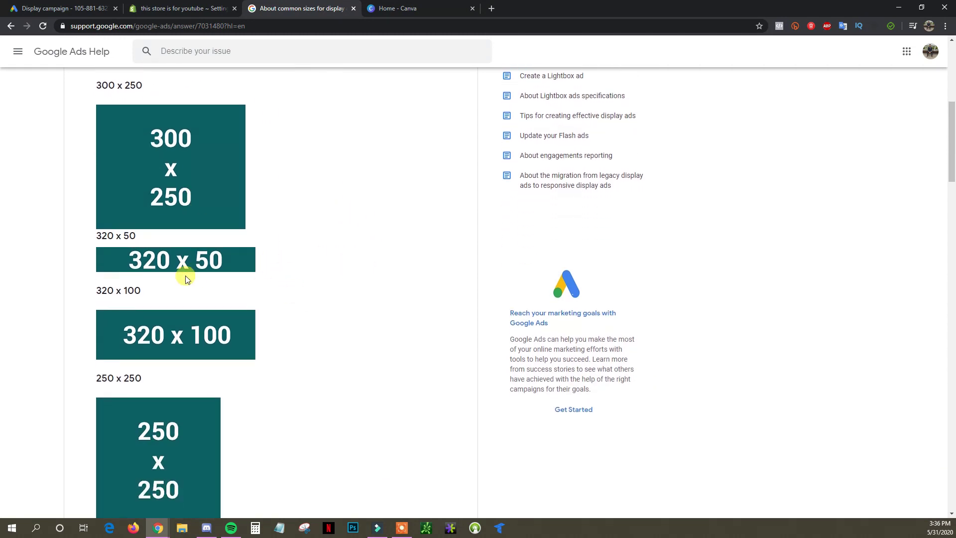
pyautogui.scroll(-2, 181, 258)
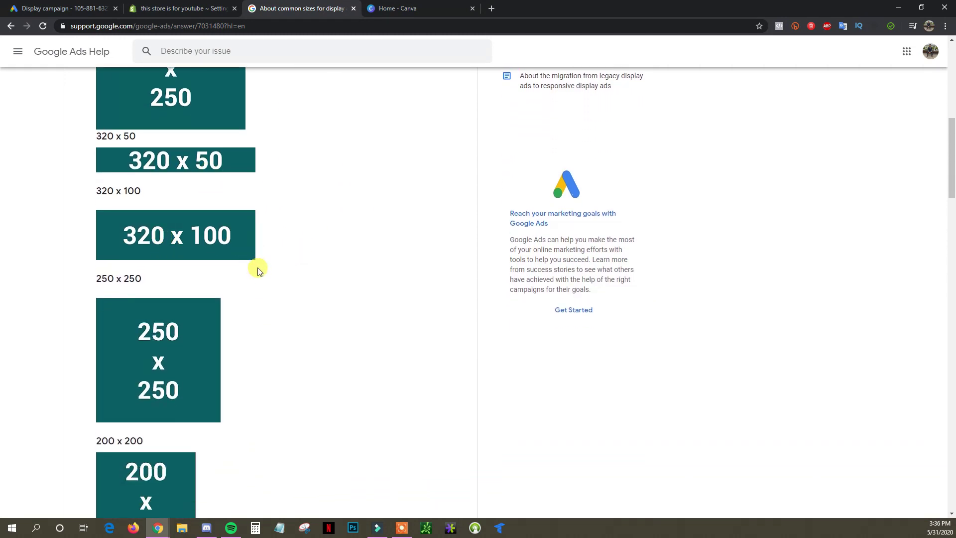
pyautogui.scroll(-4, 259, 271)
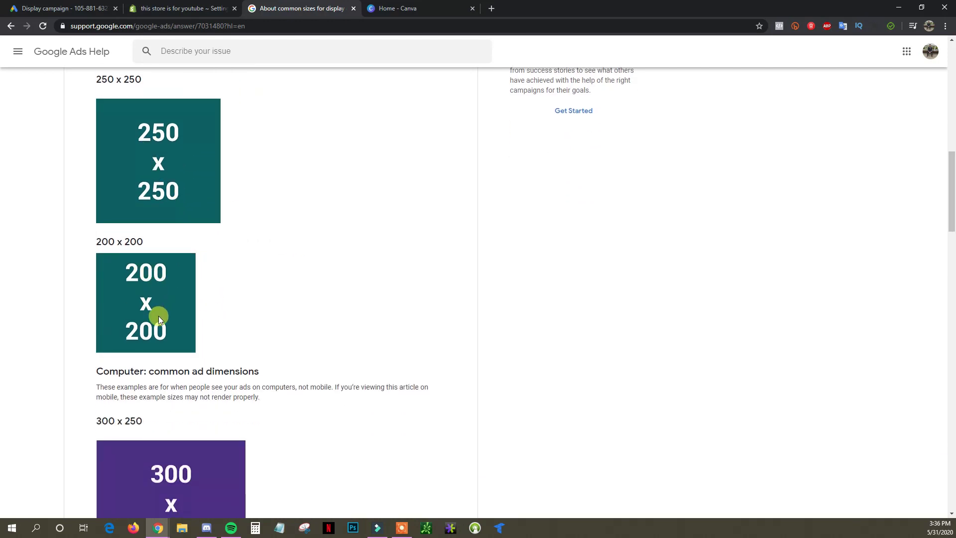
pyautogui.scroll(-2, 267, 328)
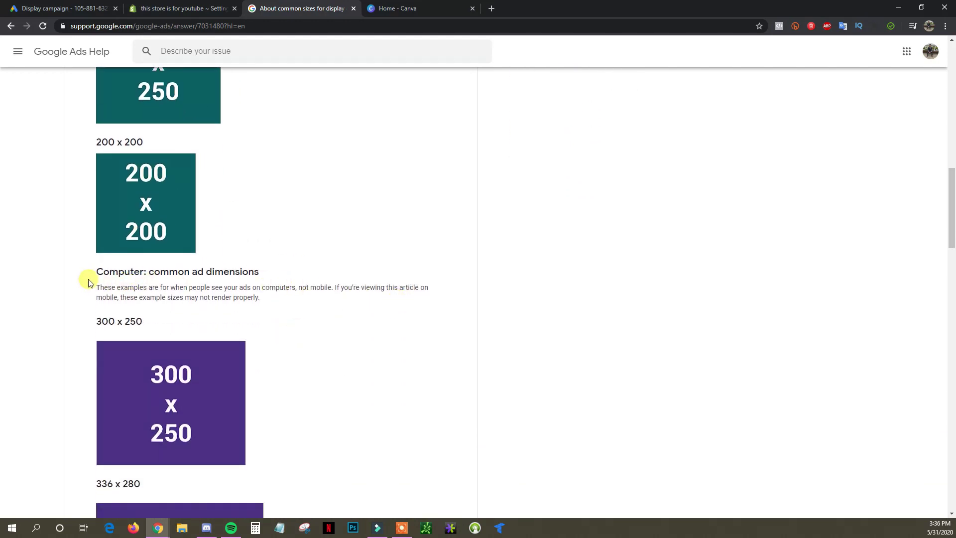
pyautogui.scroll(-2, 278, 330)
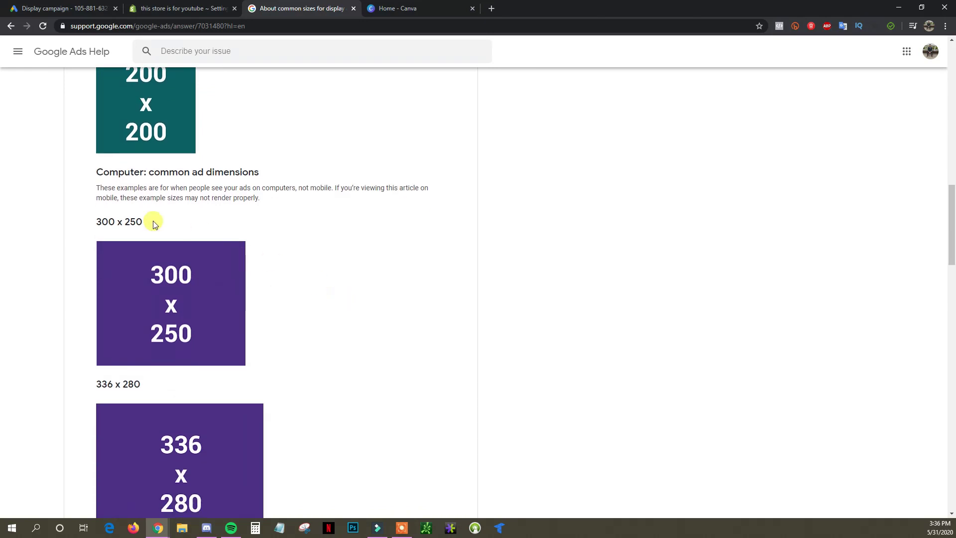
pyautogui.scroll(-3, 297, 258)
pyautogui.scroll(-9, 220, 282)
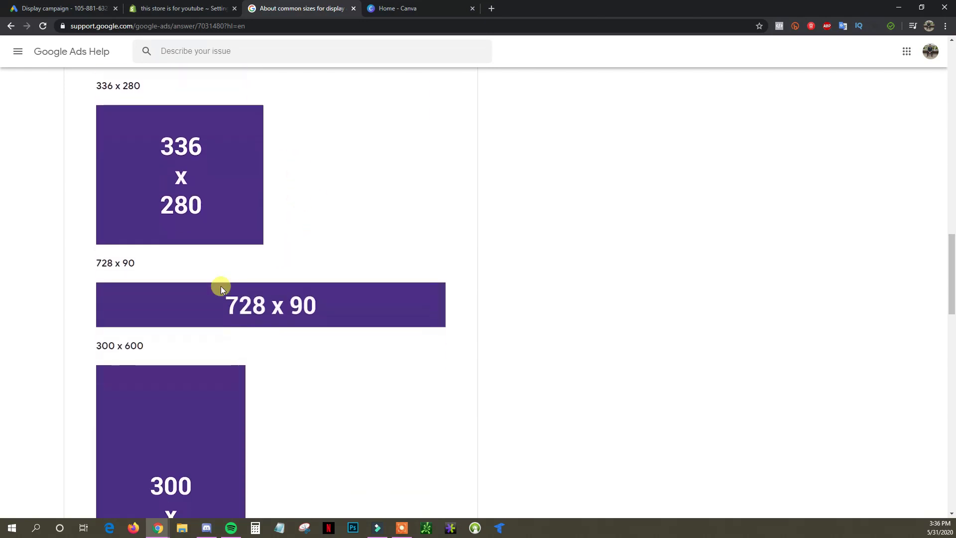
# Compare the article's remaining computer banner sizes, down to 200 x 200, with the mobile sizes starting at 300 x 250.
pyautogui.scroll(-14, 220, 301)
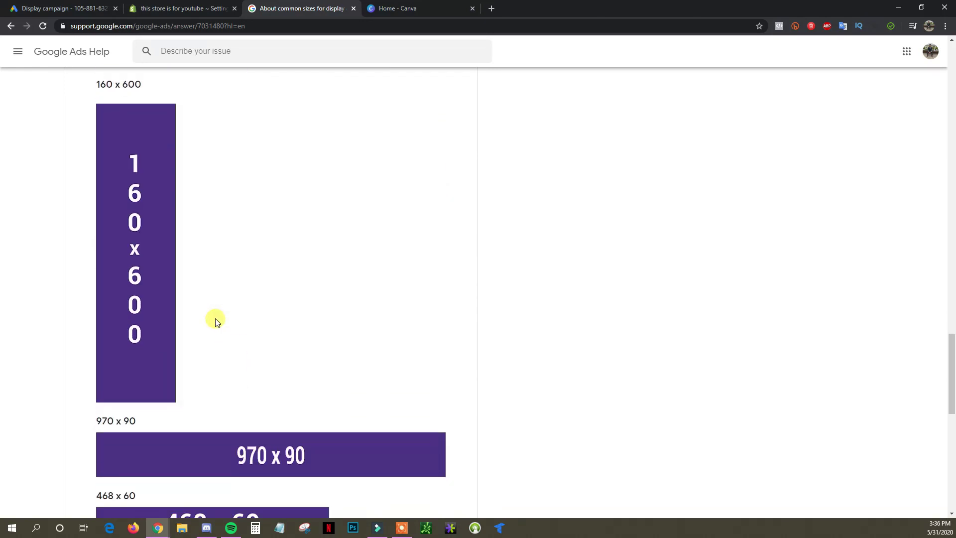
pyautogui.scroll(4, 279, 334)
pyautogui.scroll(20, 312, 332)
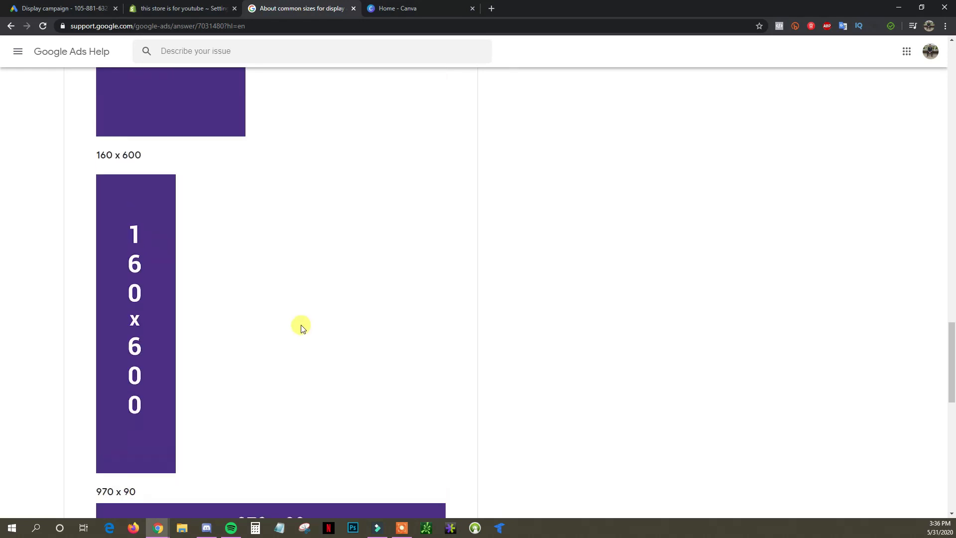
pyautogui.scroll(3, 291, 318)
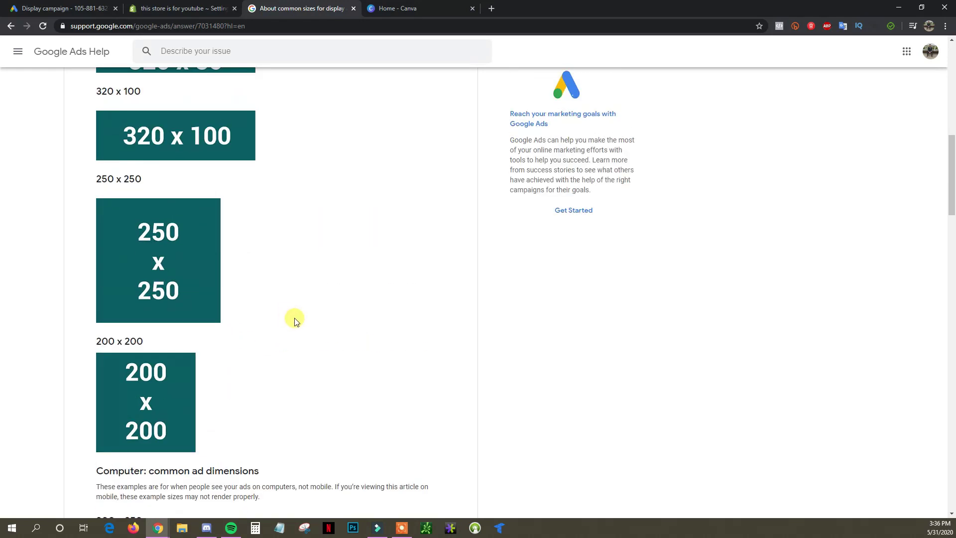
pyautogui.scroll(3, 289, 428)
pyautogui.scroll(2, 295, 407)
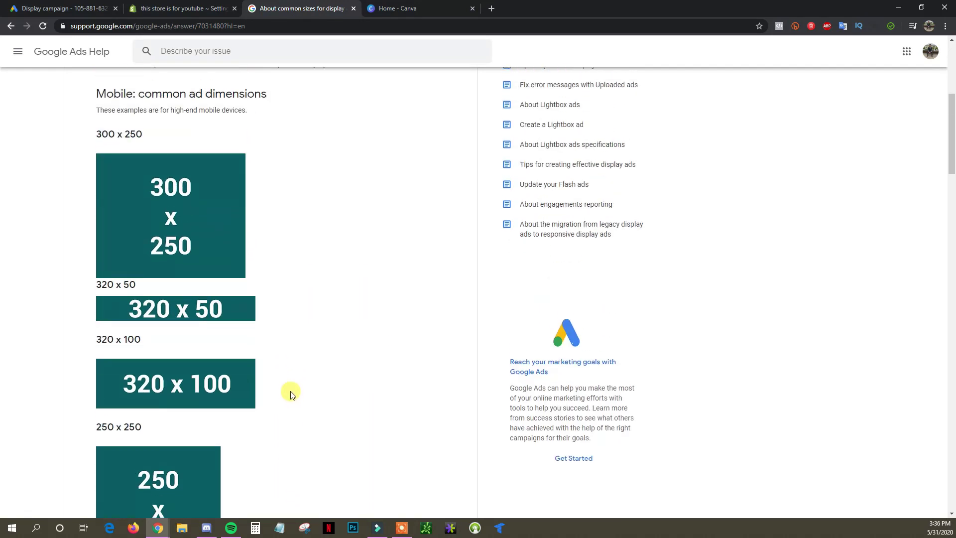
pyautogui.scroll(-2, 307, 418)
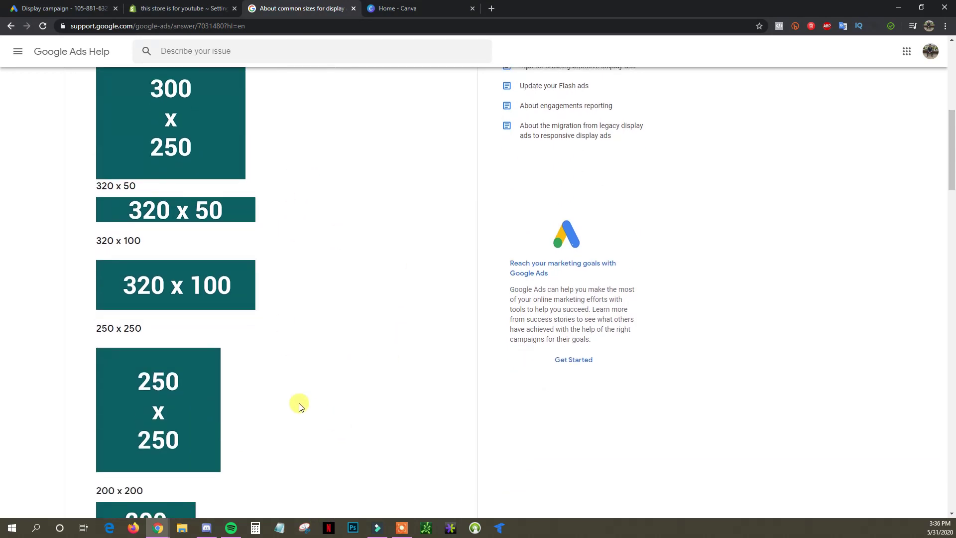
pyautogui.scroll(2, 318, 391)
pyautogui.scroll(-4, 305, 380)
pyautogui.scroll(-8, 306, 381)
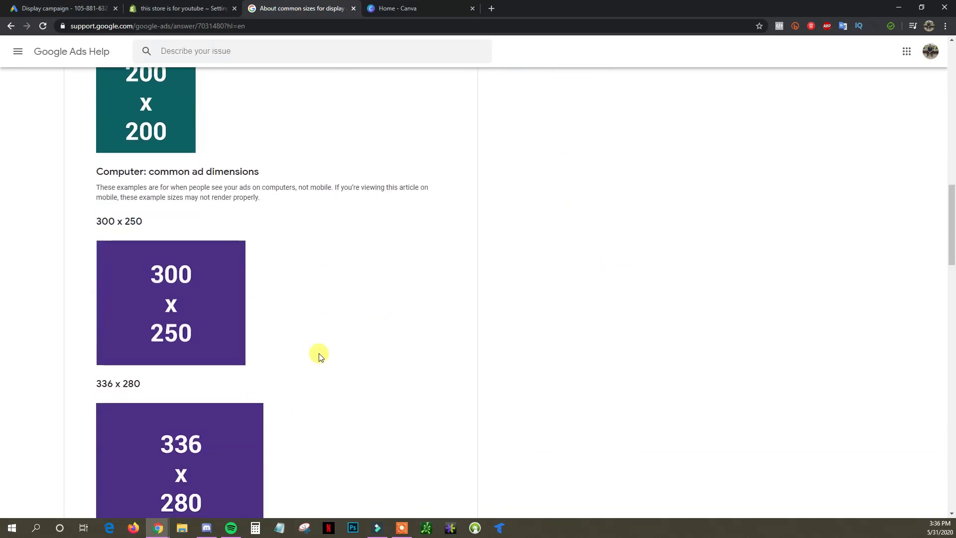
pyautogui.scroll(-5, 309, 354)
pyautogui.scroll(-16, 330, 374)
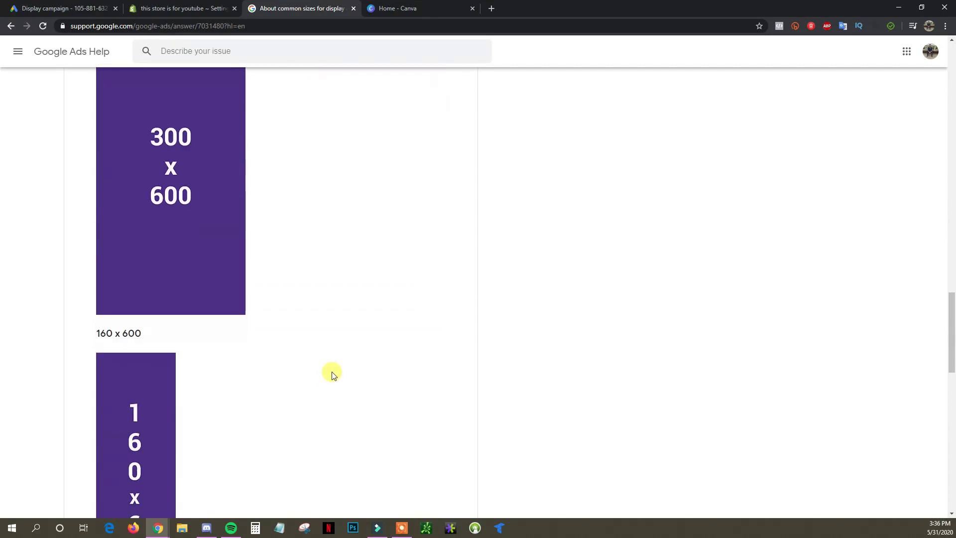
pyautogui.scroll(-3, 151, 353)
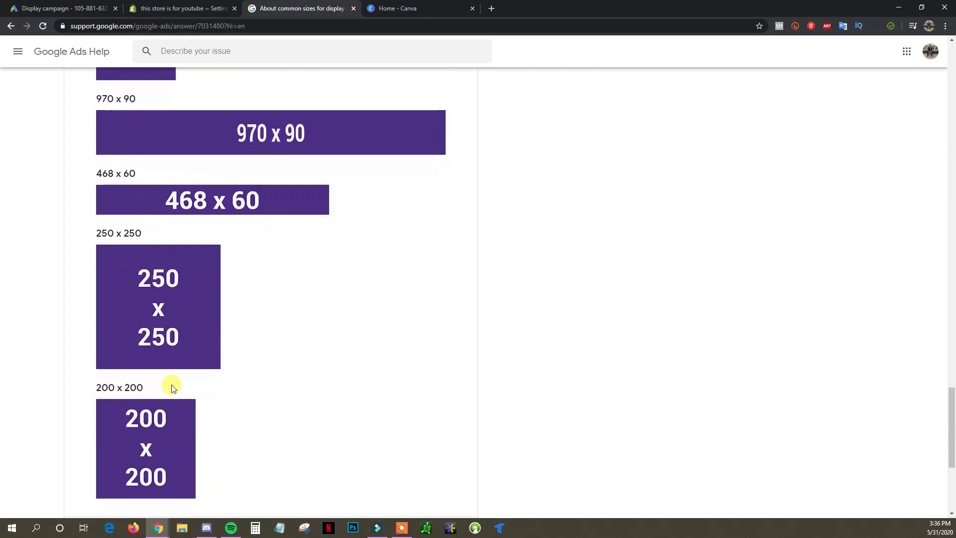
pyautogui.scroll(3, 157, 357)
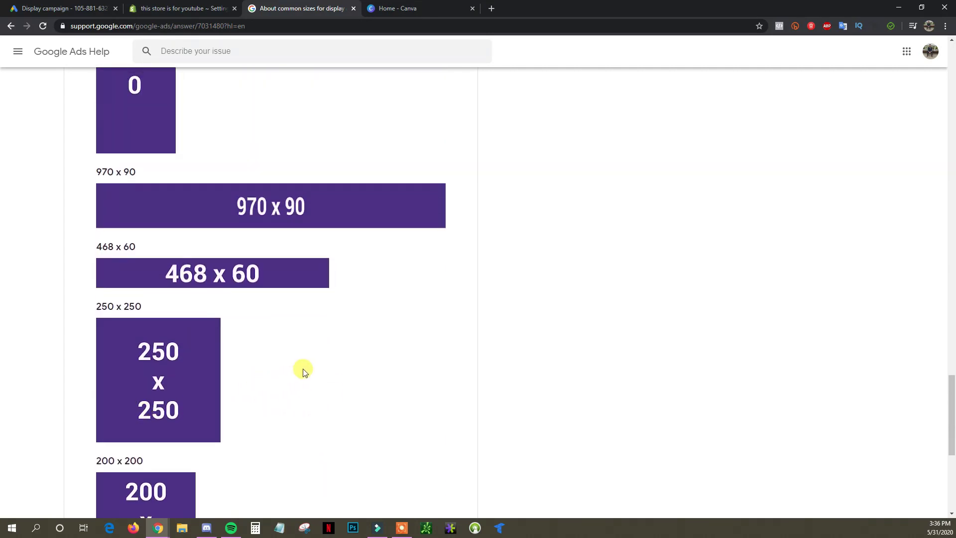
pyautogui.scroll(13, 299, 373)
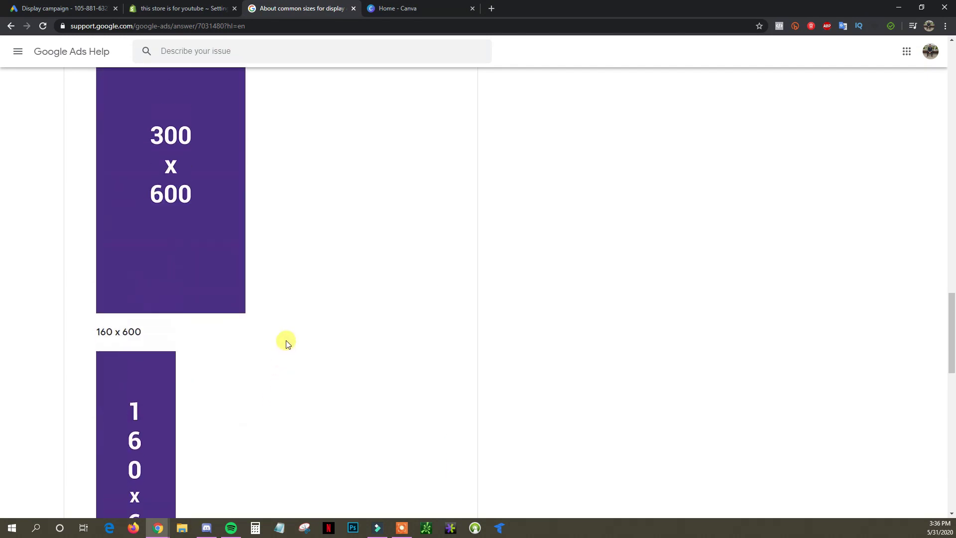
pyautogui.scroll(7, 279, 346)
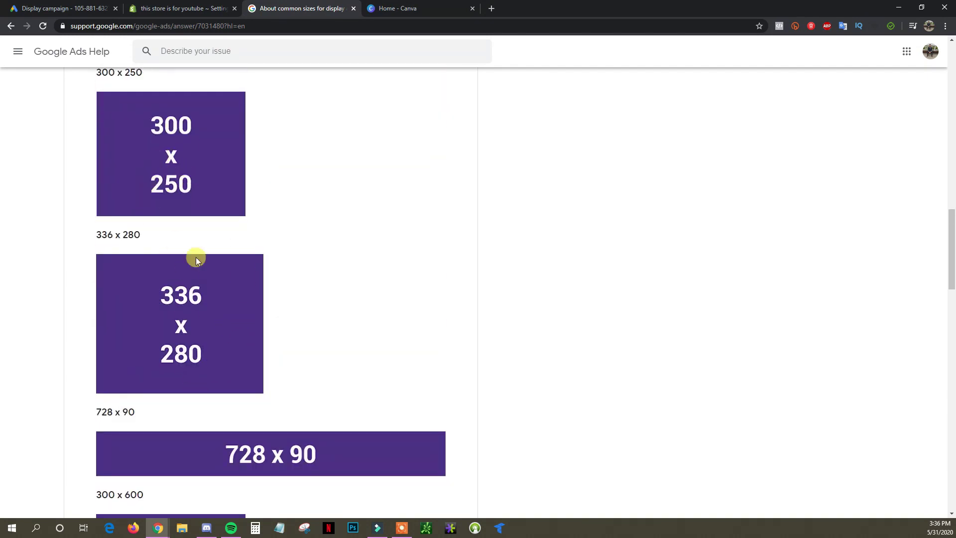
pyautogui.scroll(13, 241, 386)
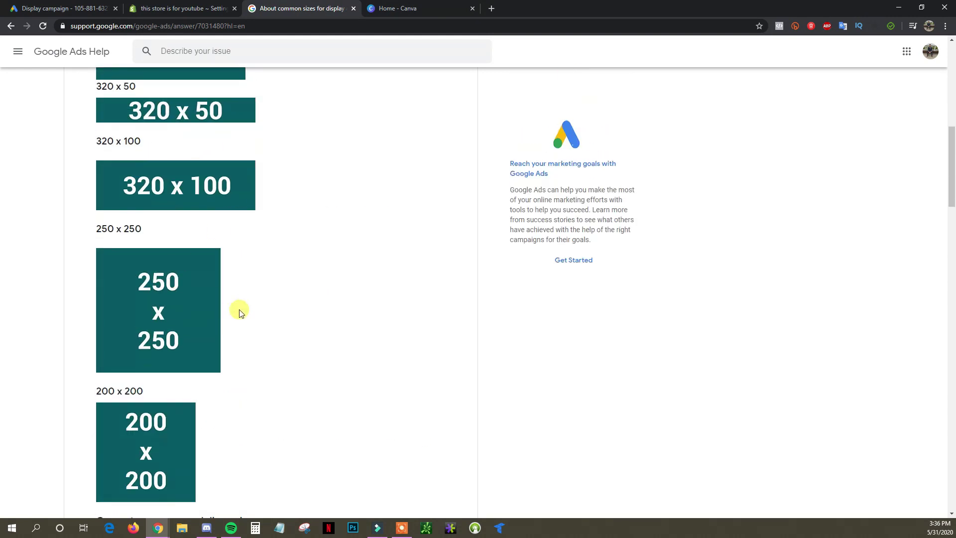
pyautogui.scroll(6, 190, 324)
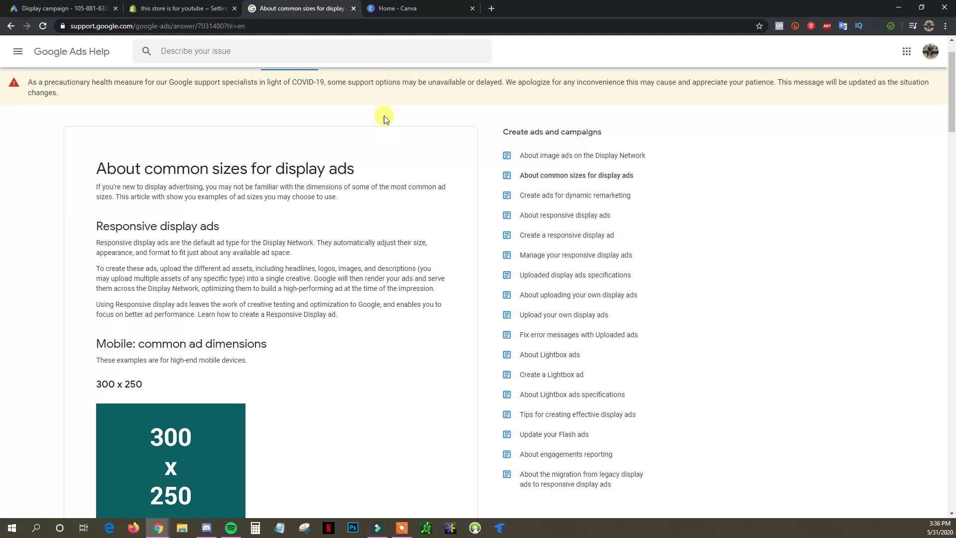
pyautogui.scroll(-2, 267, 287)
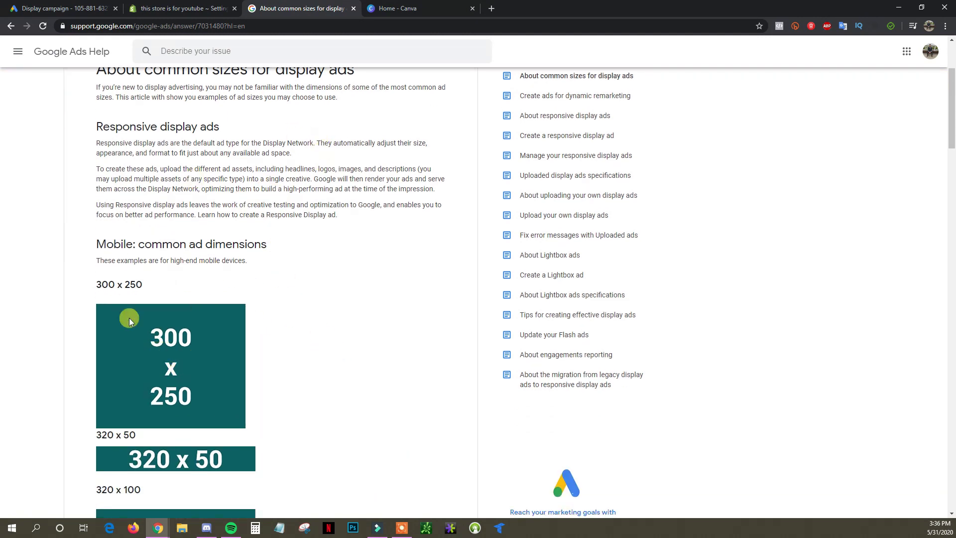
# Switch to Canva and create a blank custom design of 250 x 250 px.
pyautogui.click(400, 7)
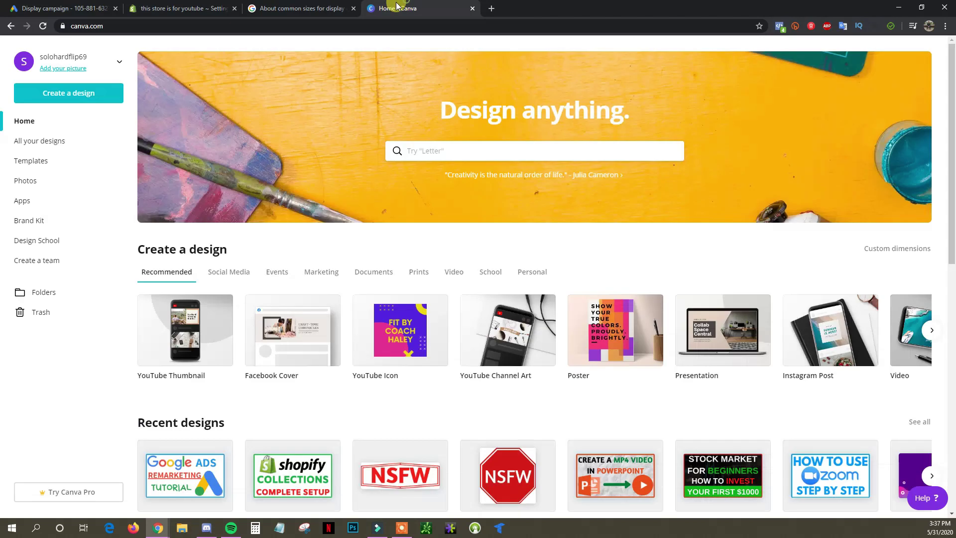
pyautogui.click(84, 94)
pyautogui.click(47, 141)
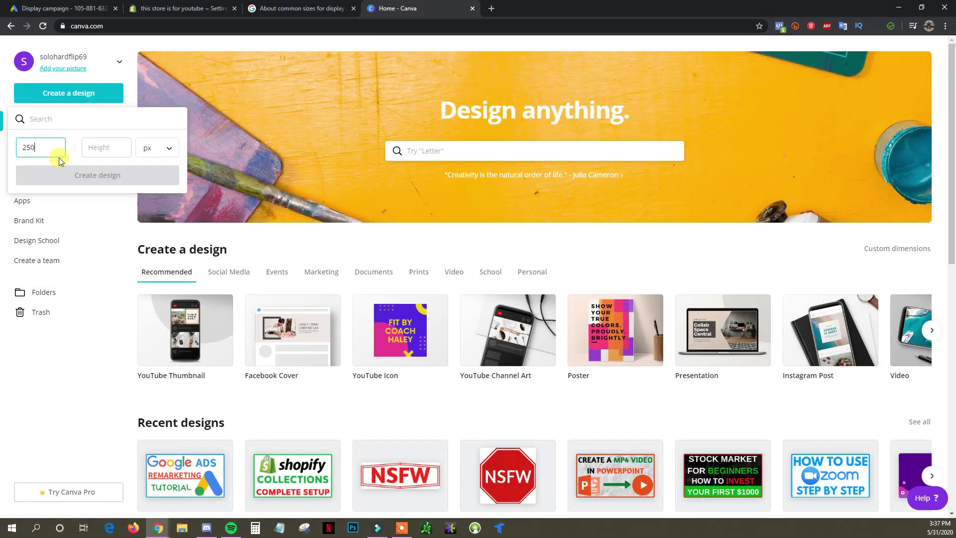
pyautogui.write('250')
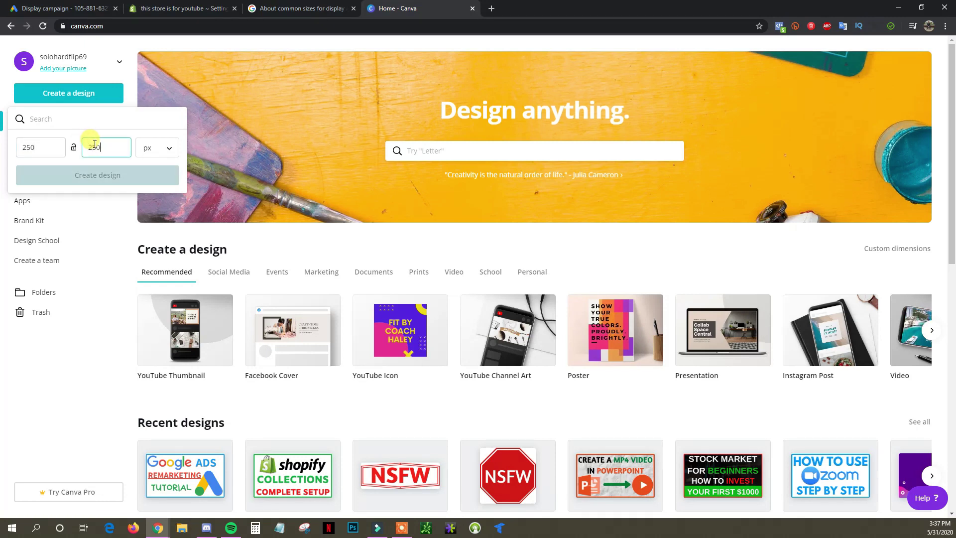
pyautogui.click(106, 175)
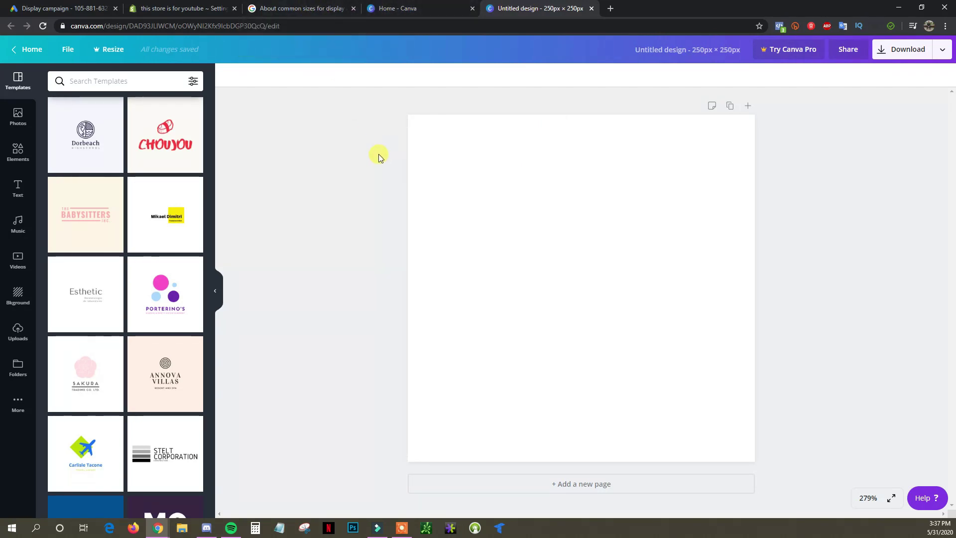
# Return to the Google Ads campaign and add the first 300 × 300 Tech Space Online picture from the website scan as a 1:1 image.
pyautogui.click(309, 6)
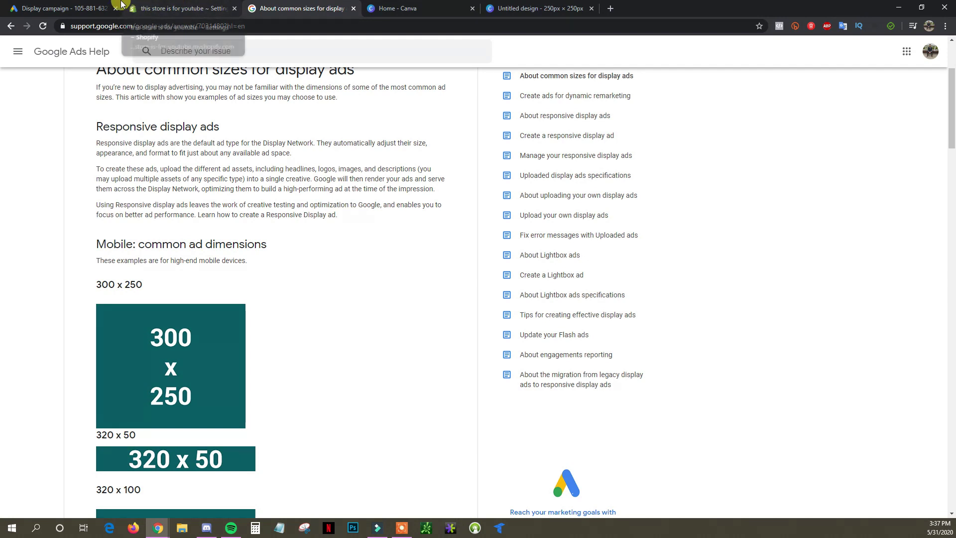
pyautogui.click(62, 7)
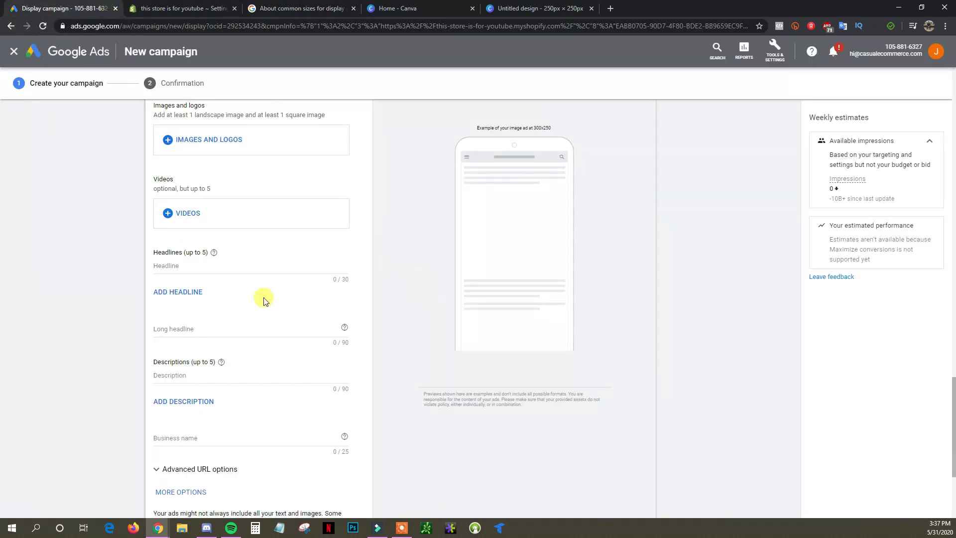
pyautogui.scroll(1, 279, 303)
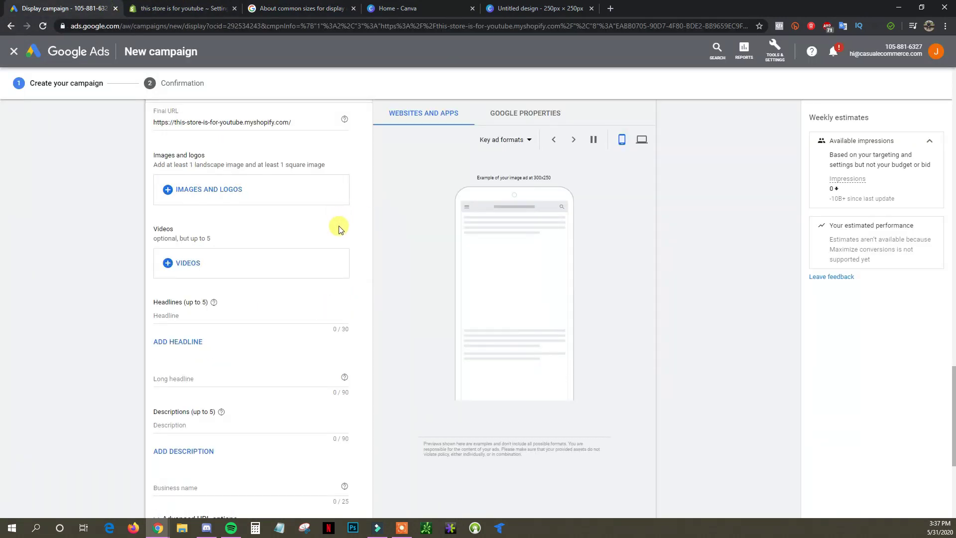
pyautogui.scroll(1, 342, 243)
pyautogui.scroll(-1, 335, 245)
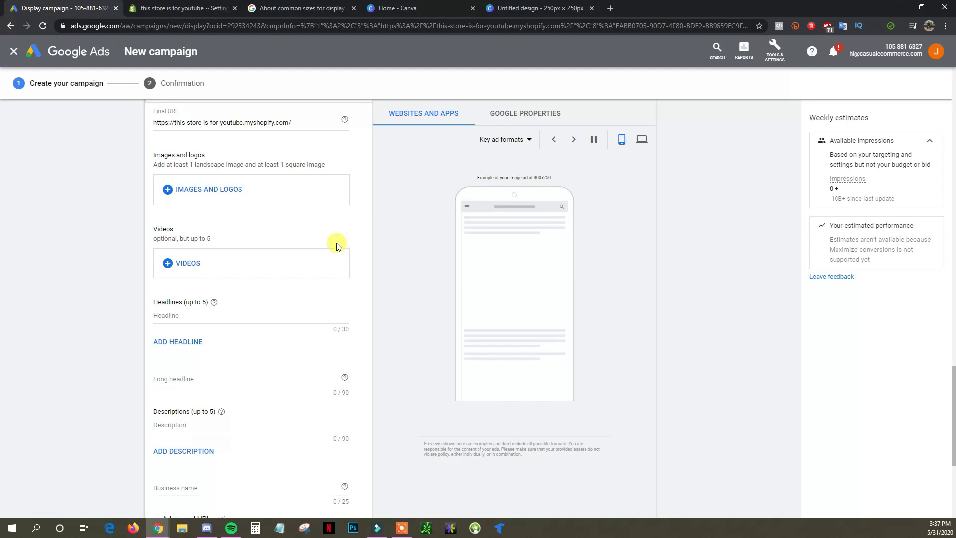
pyautogui.click(204, 201)
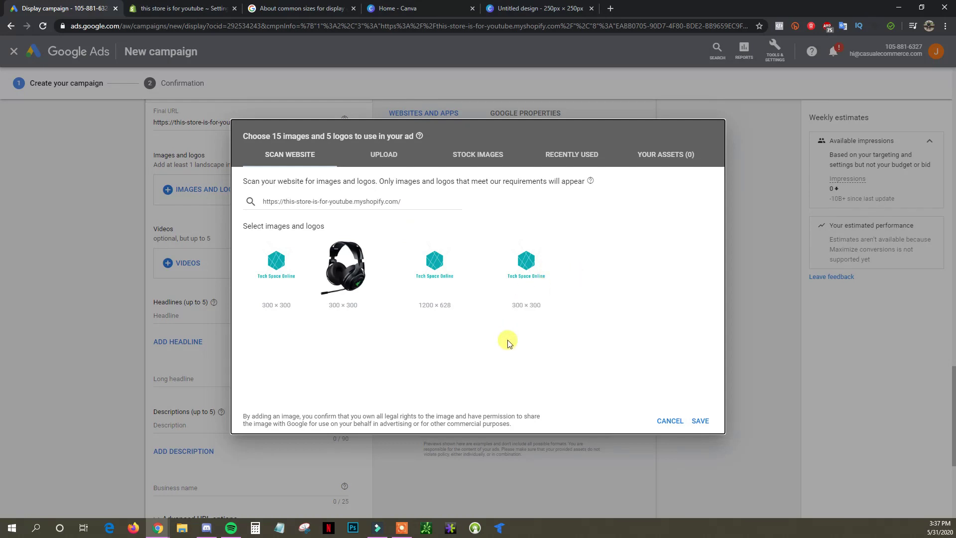
pyautogui.moveTo(292, 256)
pyautogui.moveTo(394, 309)
pyautogui.click(267, 304)
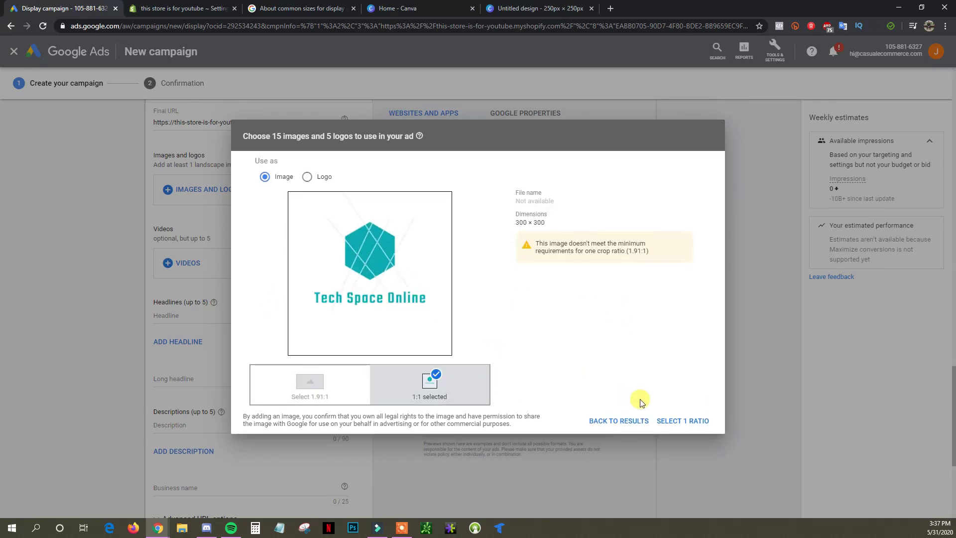
pyautogui.click(683, 424)
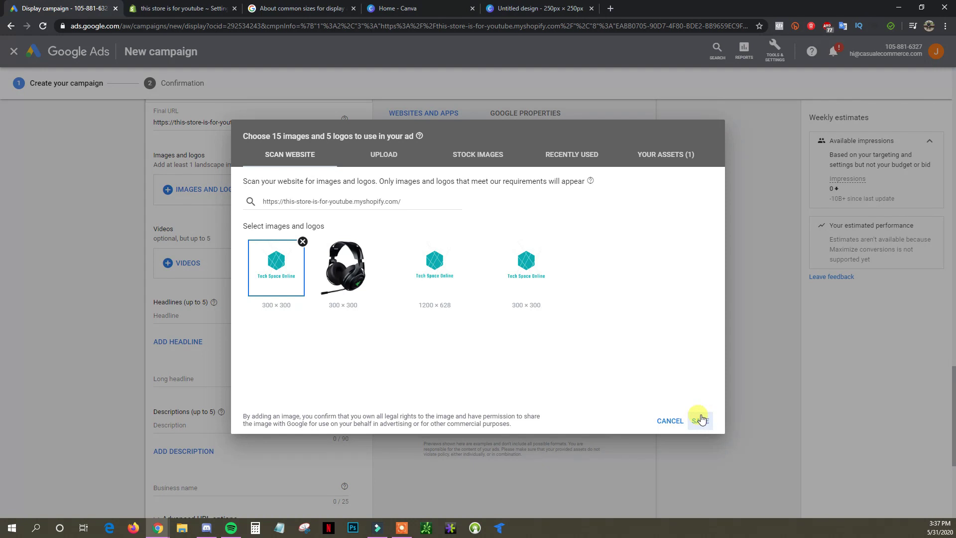
pyautogui.click(699, 421)
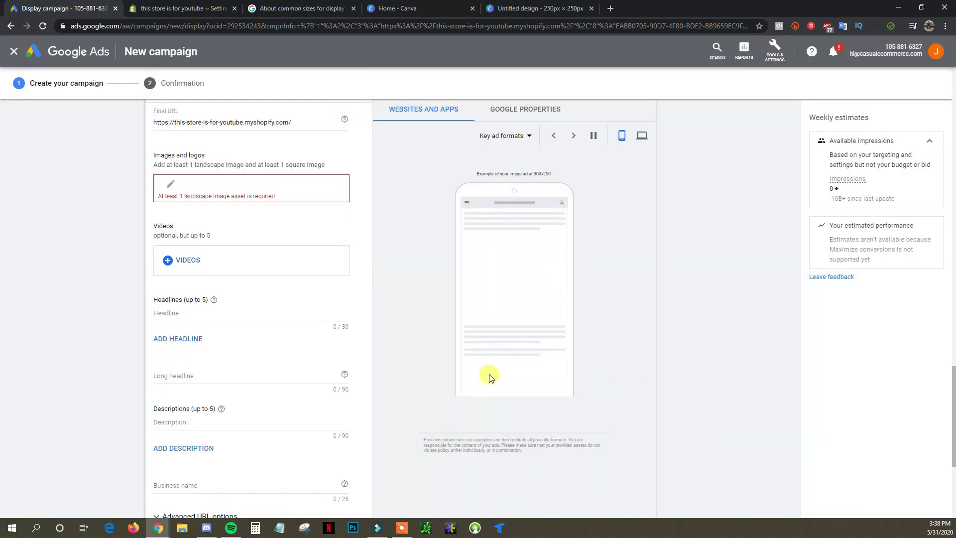
# Reopen the responsive ad's images and logos and upload the landscape file google remarketing tutorial.png.
pyautogui.scroll(2, 299, 319)
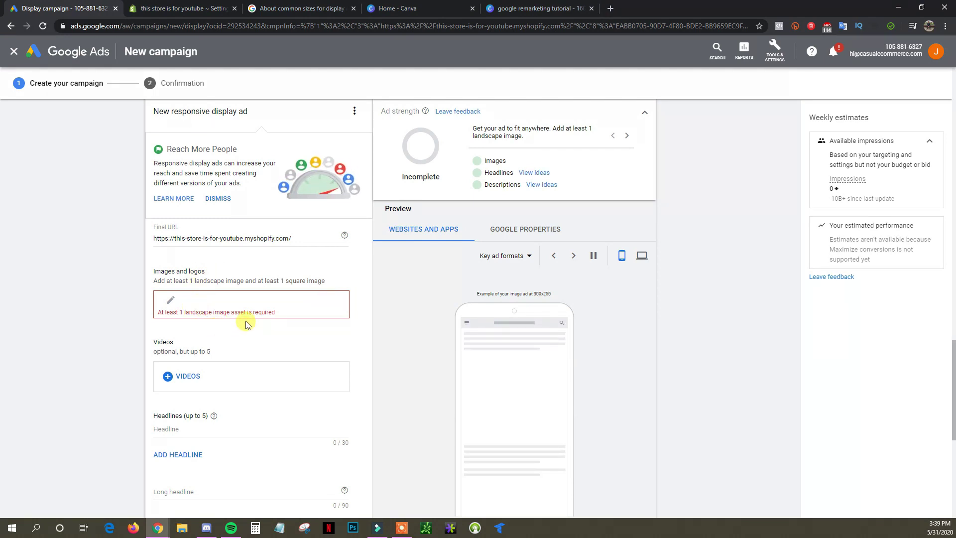
pyautogui.click(172, 304)
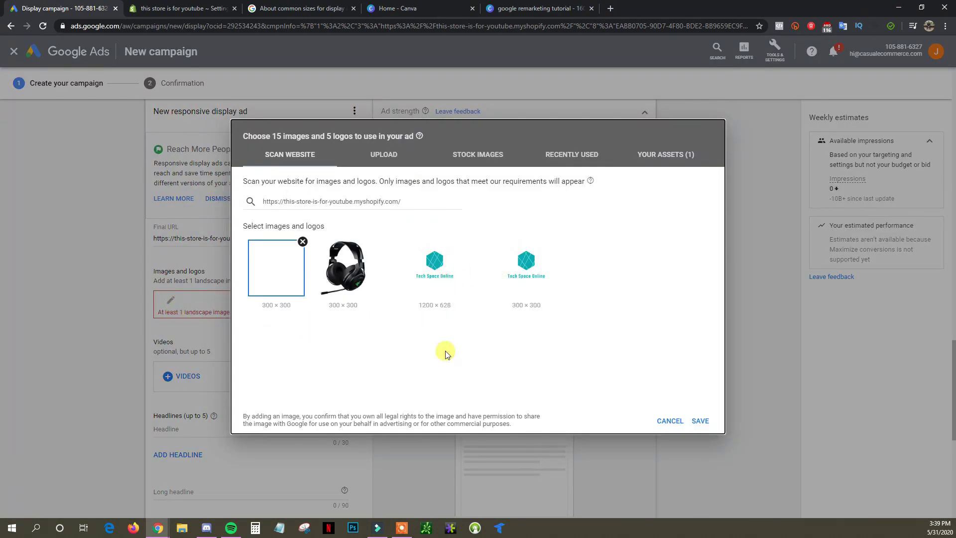
pyautogui.click(394, 158)
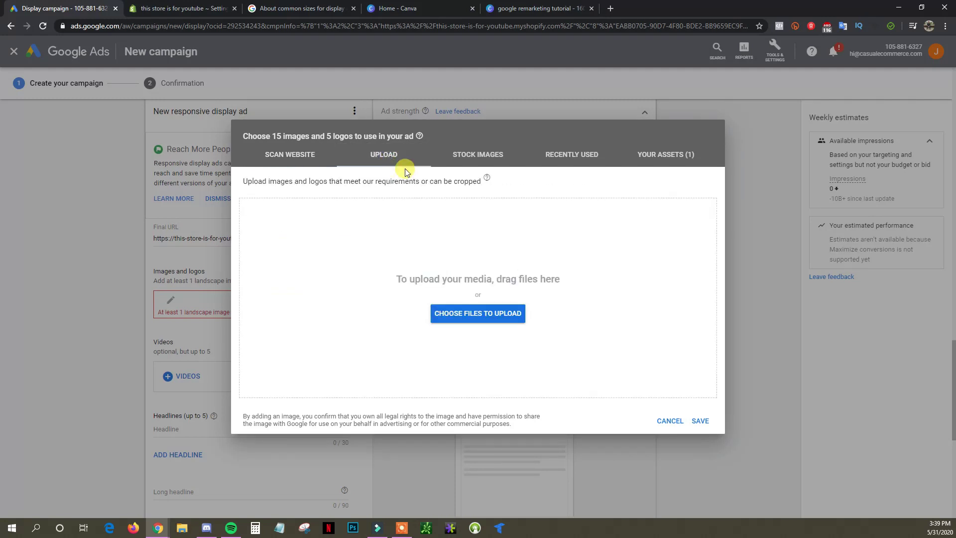
pyautogui.click(486, 311)
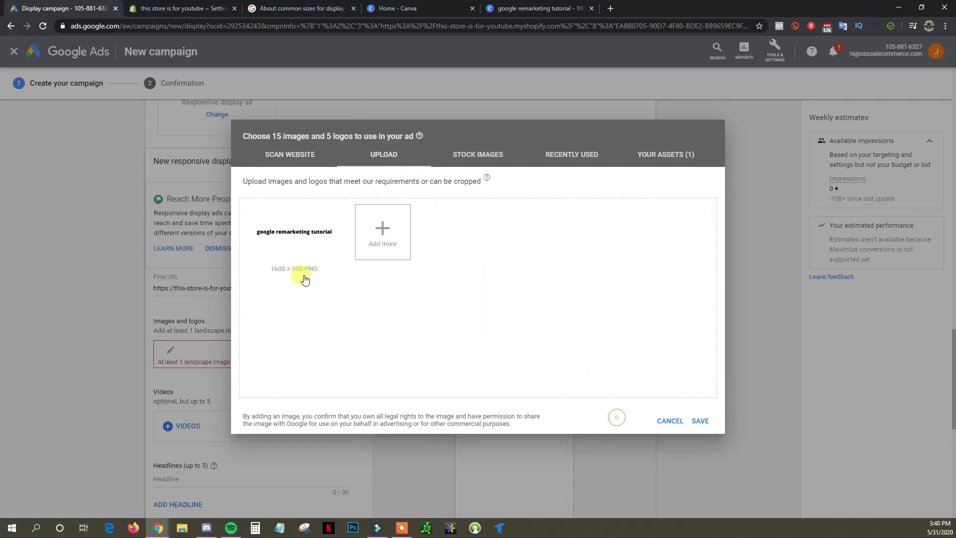
# Use the uploaded google remarketing tutorial picture as an image in the 1.91:1 ratio only, excluding 1:1, and save the ad's image selection.
pyautogui.moveTo(305, 256)
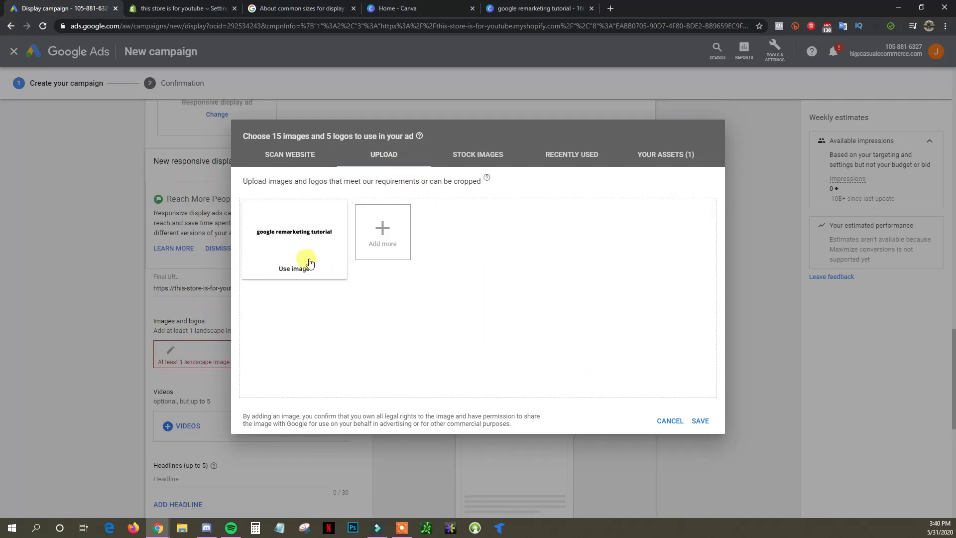
pyautogui.click(300, 238)
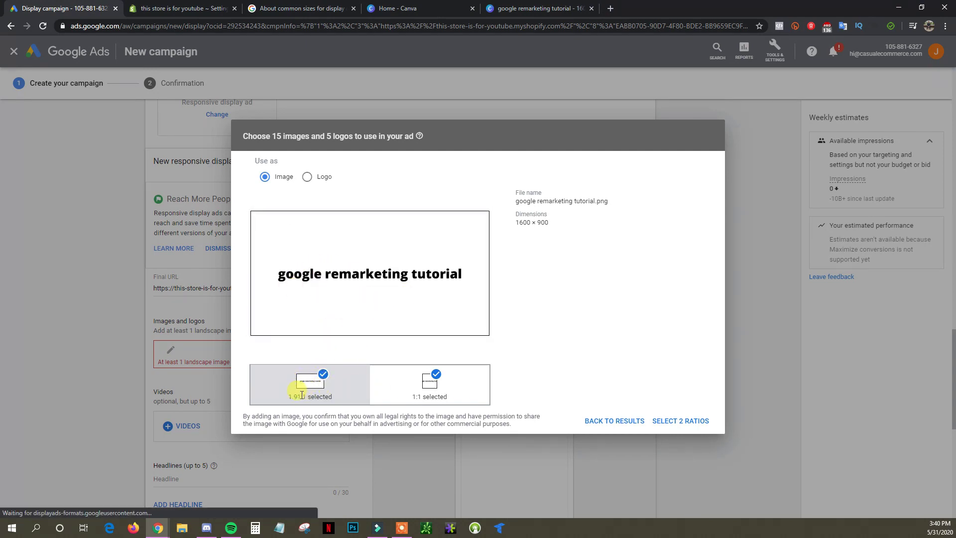
pyautogui.click(429, 395)
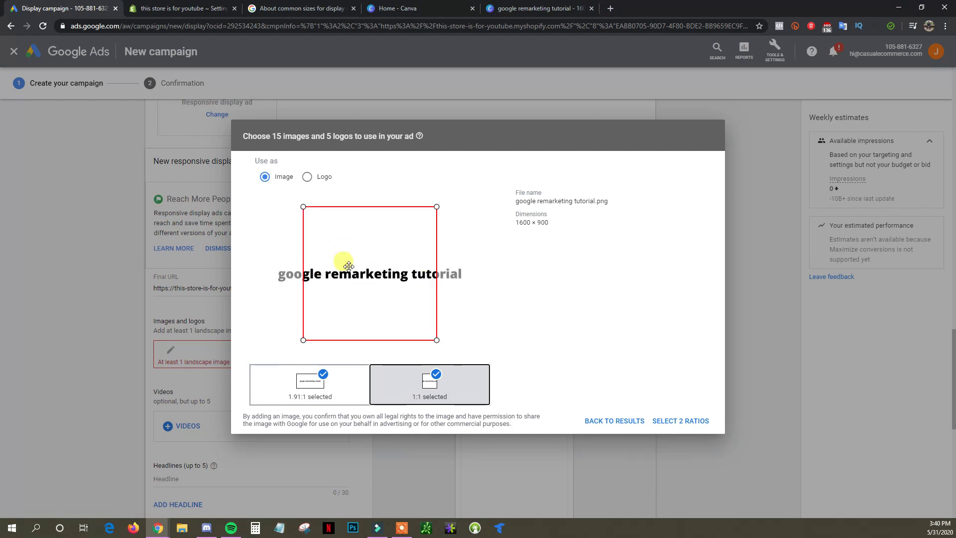
pyautogui.click(437, 375)
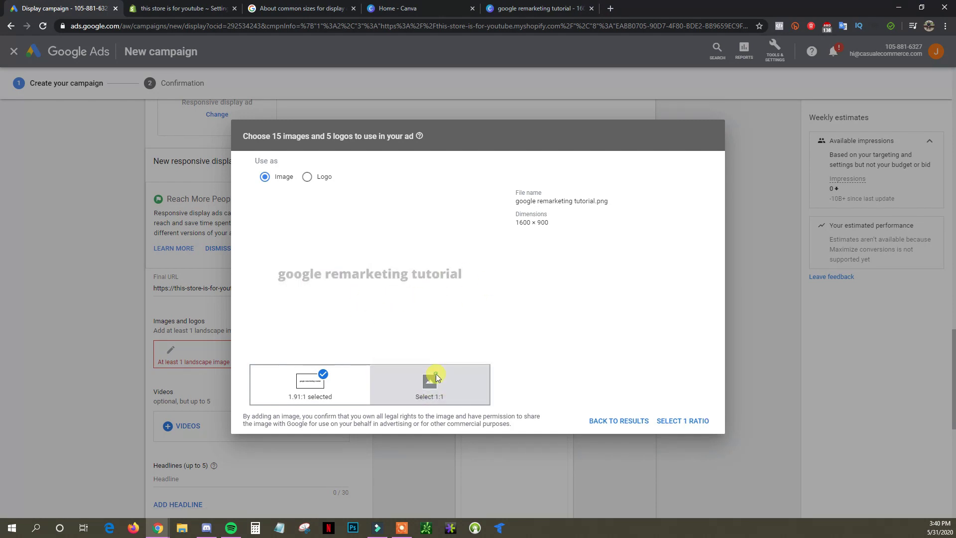
pyautogui.click(337, 393)
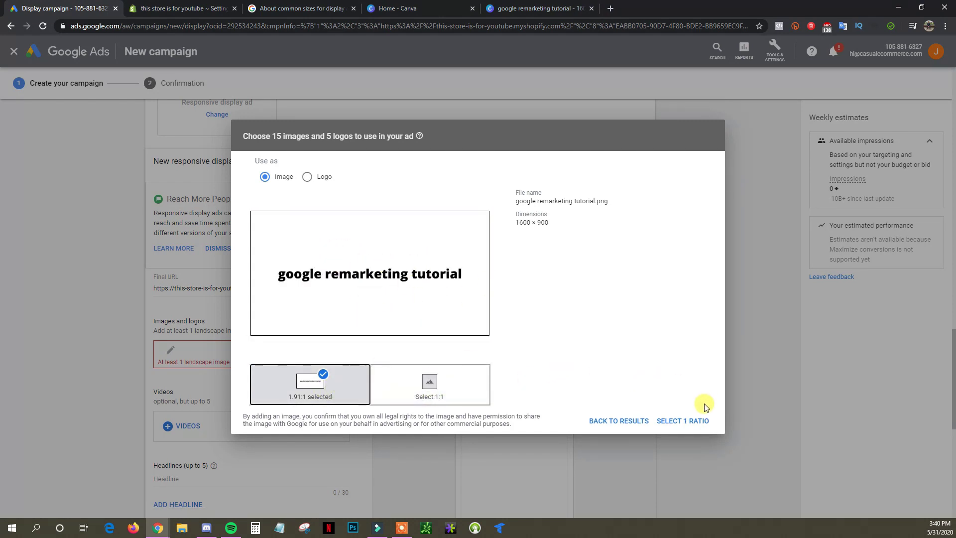
pyautogui.click(687, 421)
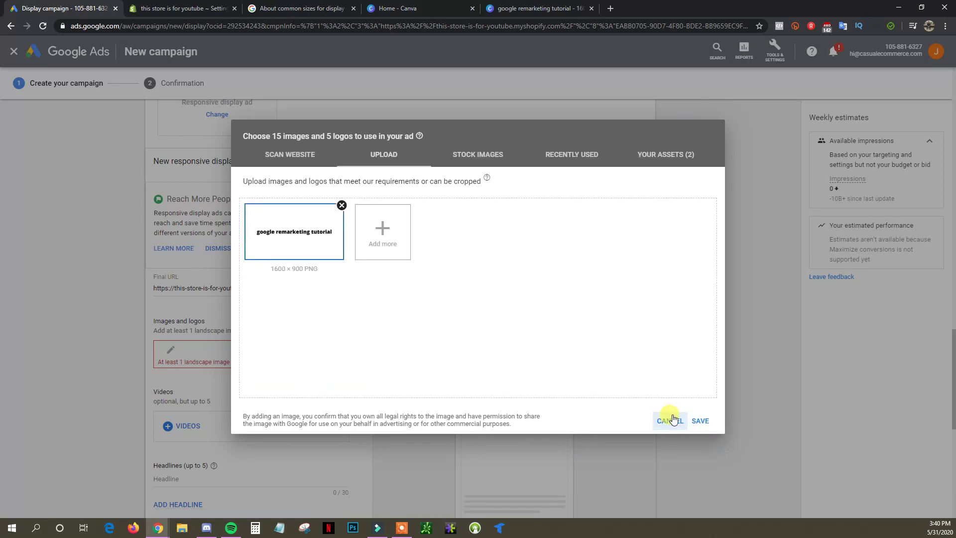
pyautogui.click(700, 420)
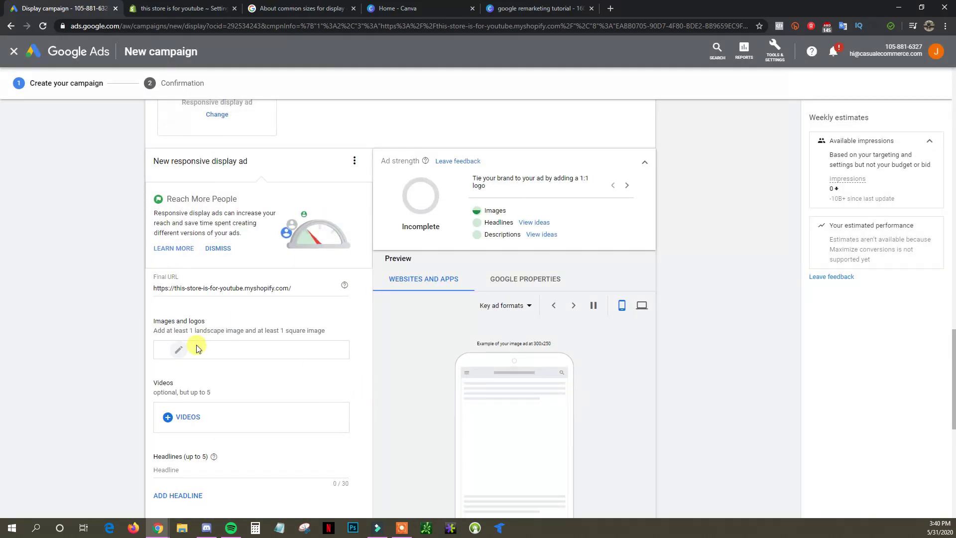
# Enter "Hey, We Missed You!" as the responsive display ad's first headline.
pyautogui.scroll(-1, 374, 321)
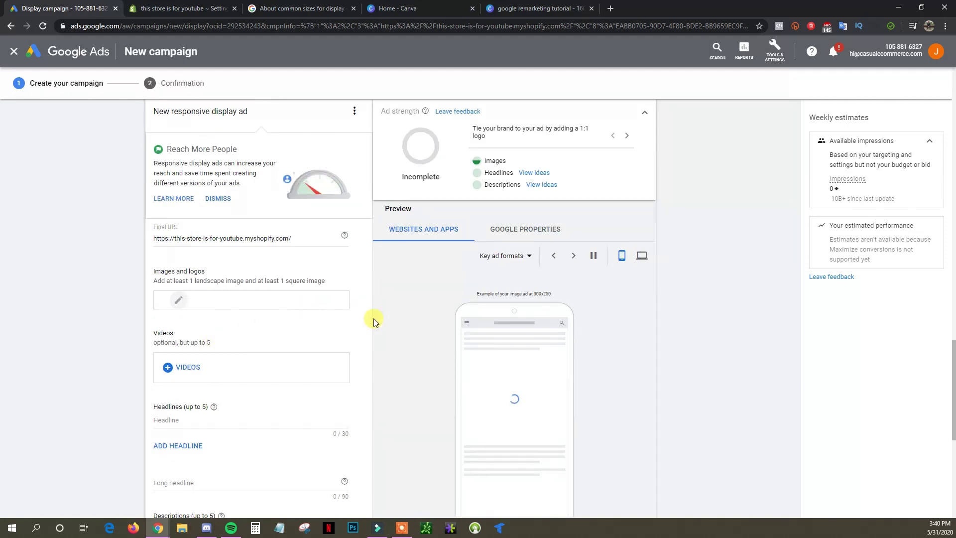
pyautogui.scroll(-2, 252, 308)
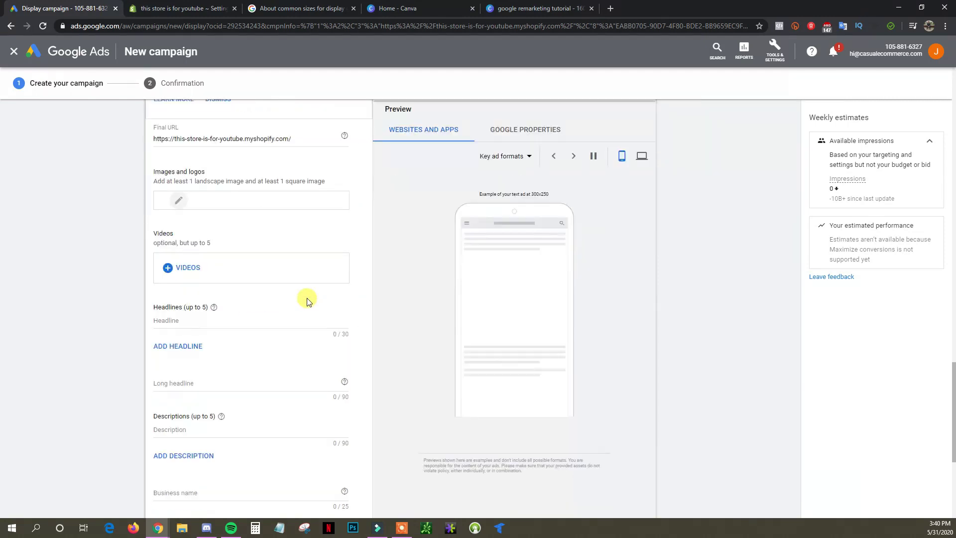
pyautogui.scroll(-1, 63, 298)
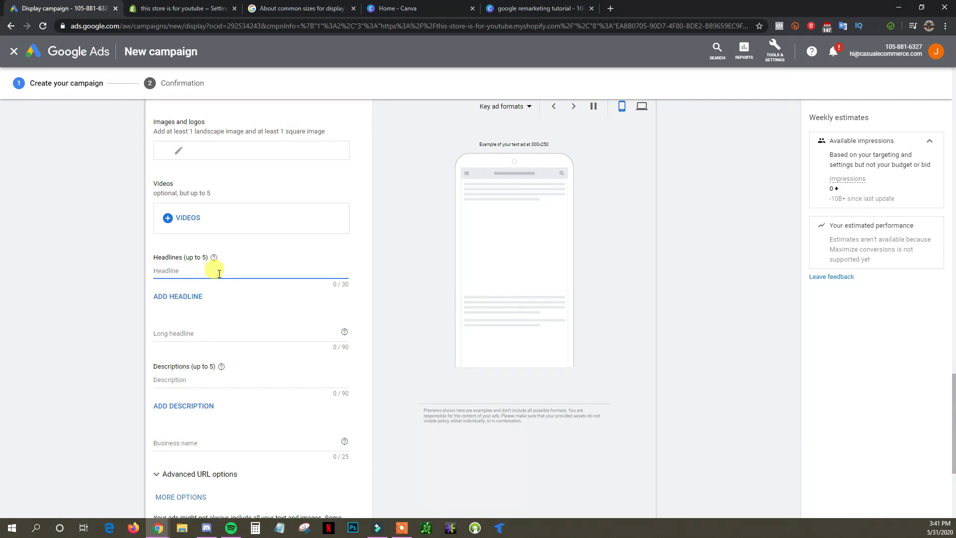
pyautogui.write('Come')
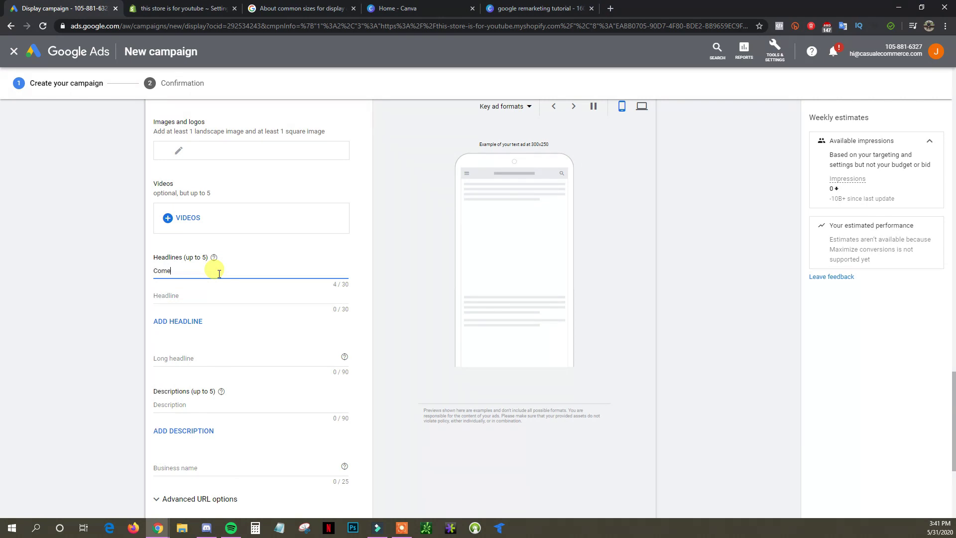
pyautogui.press('BackSpace')
pyautogui.press('BackSpace')
pyautogui.press('BackSpace')
pyautogui.press('BackSpace')
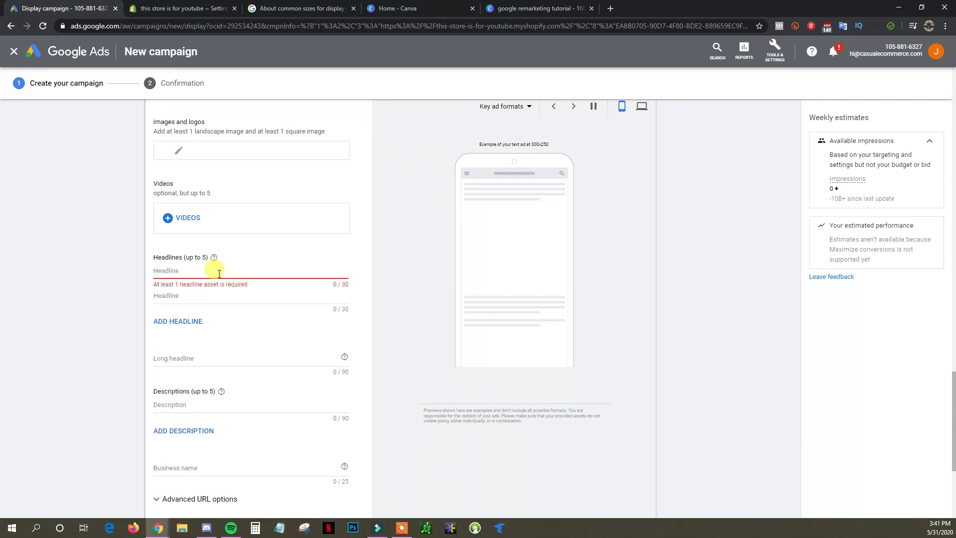
pyautogui.write('Hey')
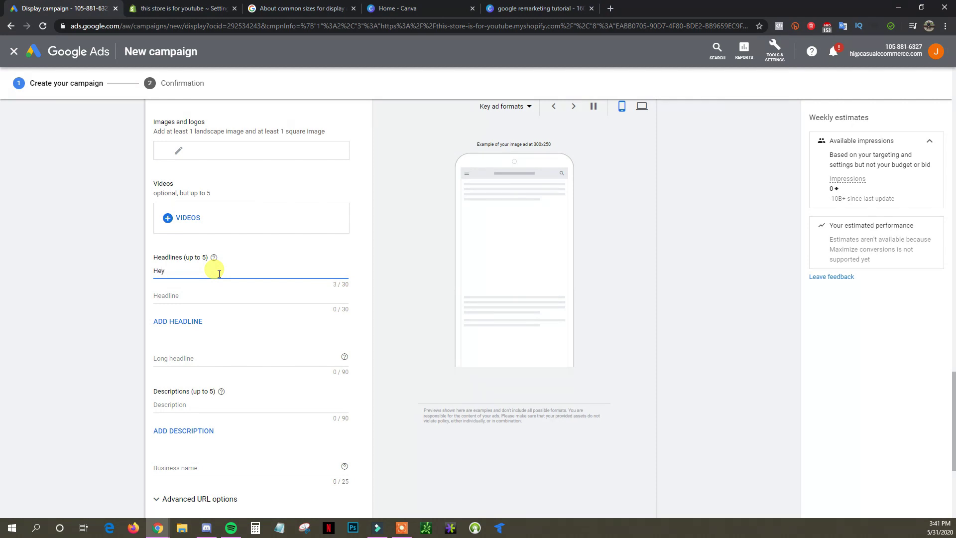
pyautogui.write(', We Missed You!')
pyautogui.click(213, 298)
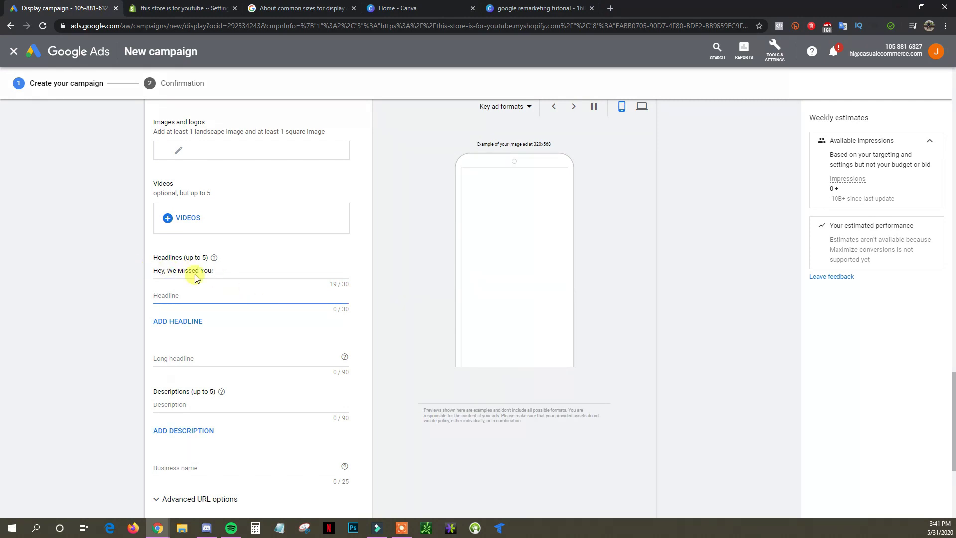
# Set the ad's business name to Tech Space Online.
pyautogui.click(228, 358)
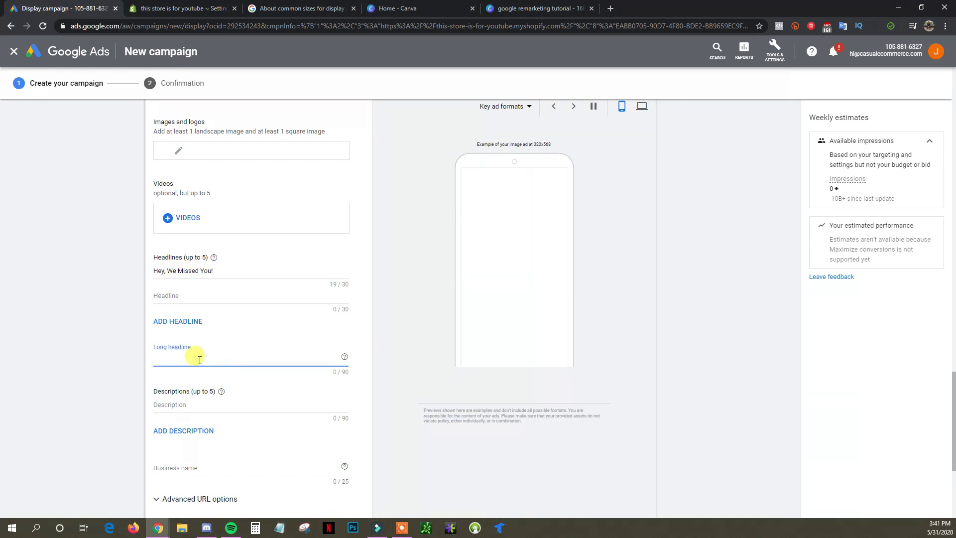
pyautogui.click(198, 405)
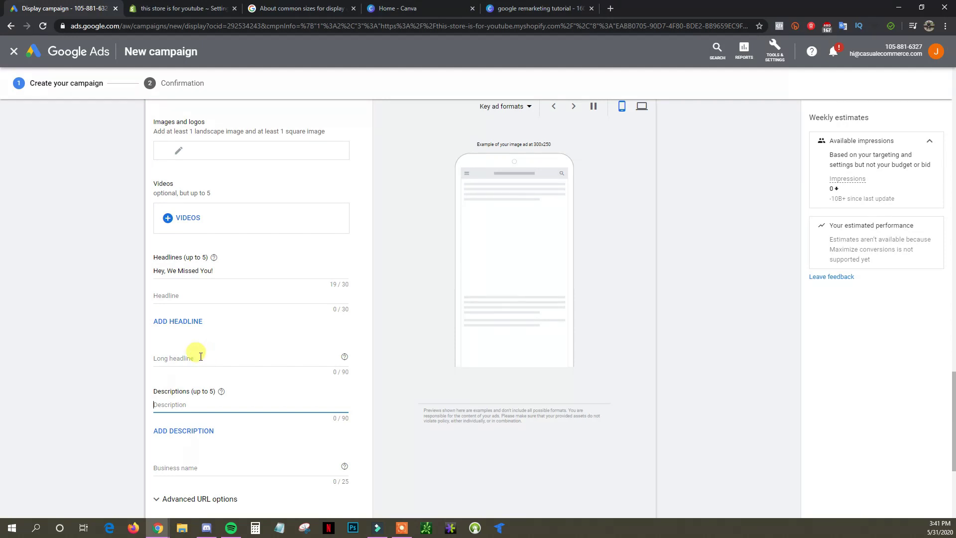
pyautogui.scroll(-1, 264, 393)
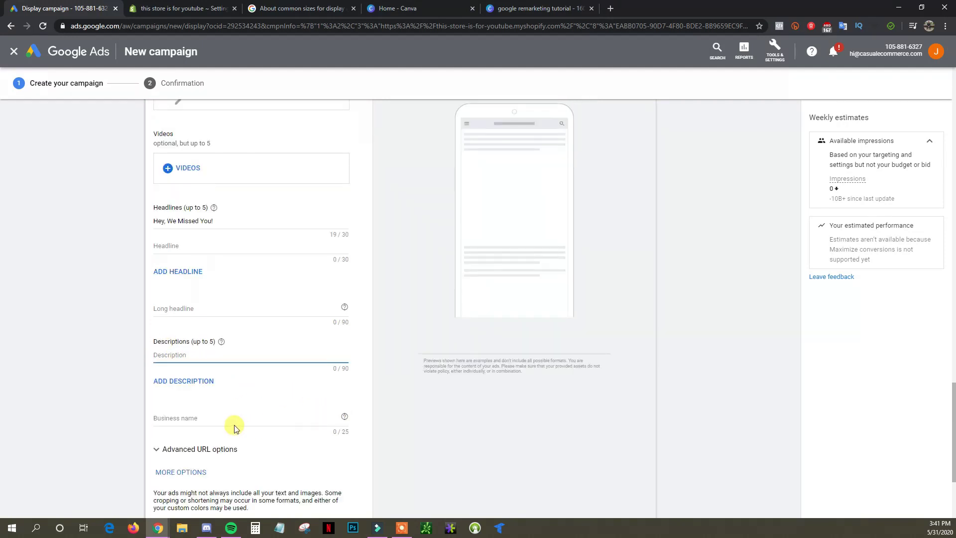
pyautogui.click(219, 420)
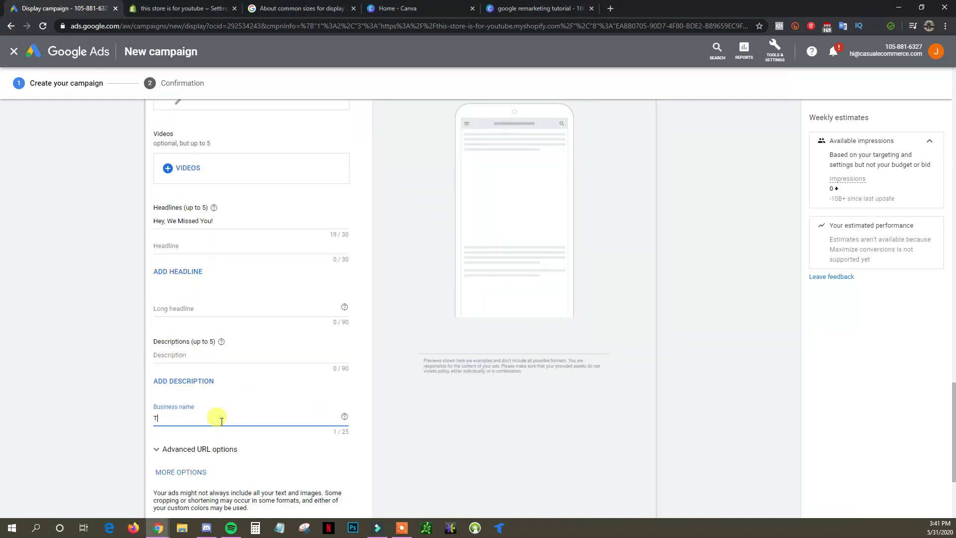
pyautogui.write('Tech Sp')
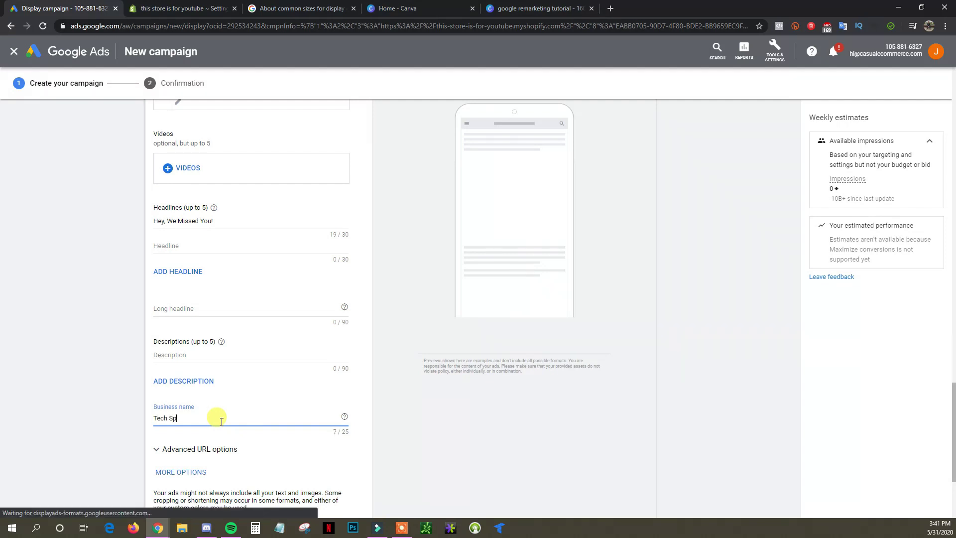
pyautogui.write('ace Online')
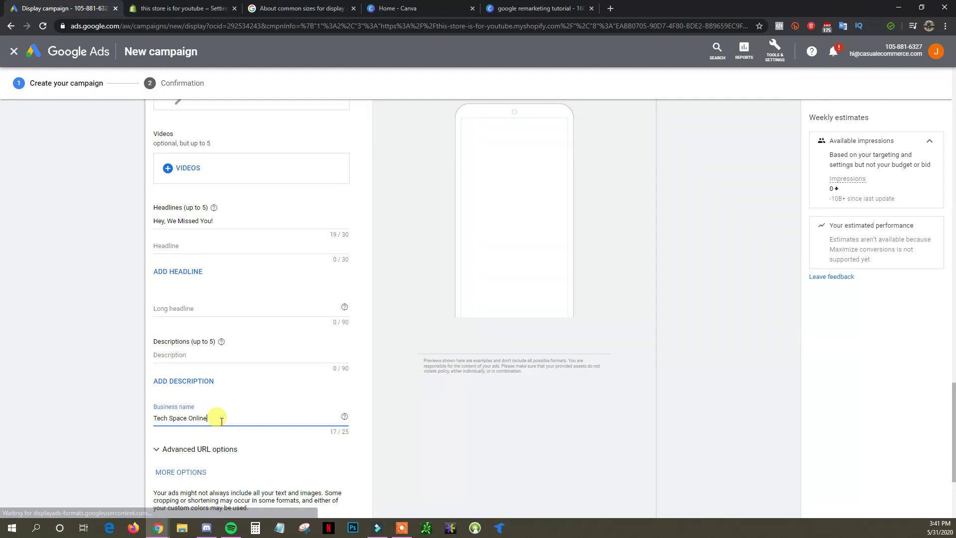
# Copy the first headline, "Hey, We Missed You!", into the ad's long headline.
pyautogui.scroll(-3, 362, 432)
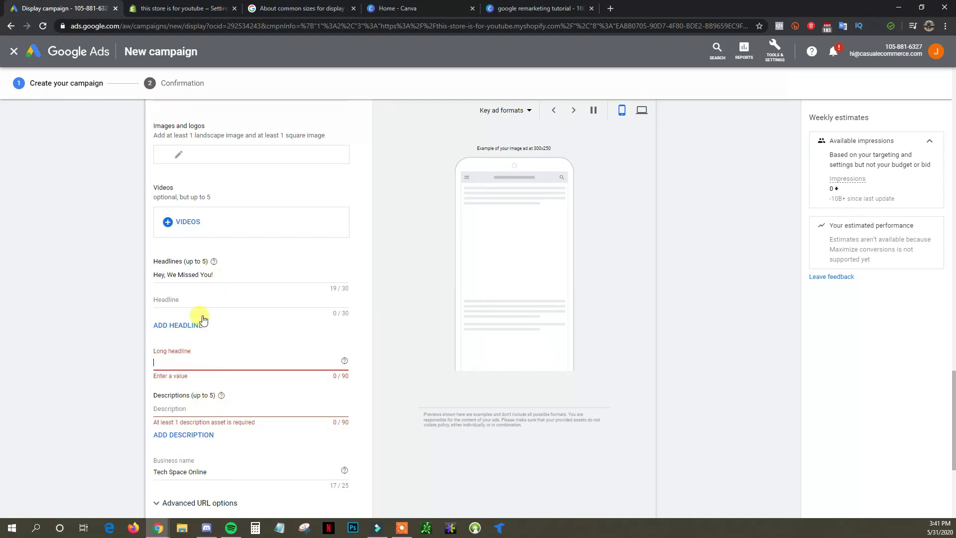
pyautogui.moveTo(215, 275); pyautogui.dragTo(143, 286)
pyautogui.hotkey('ctrl', 'c')
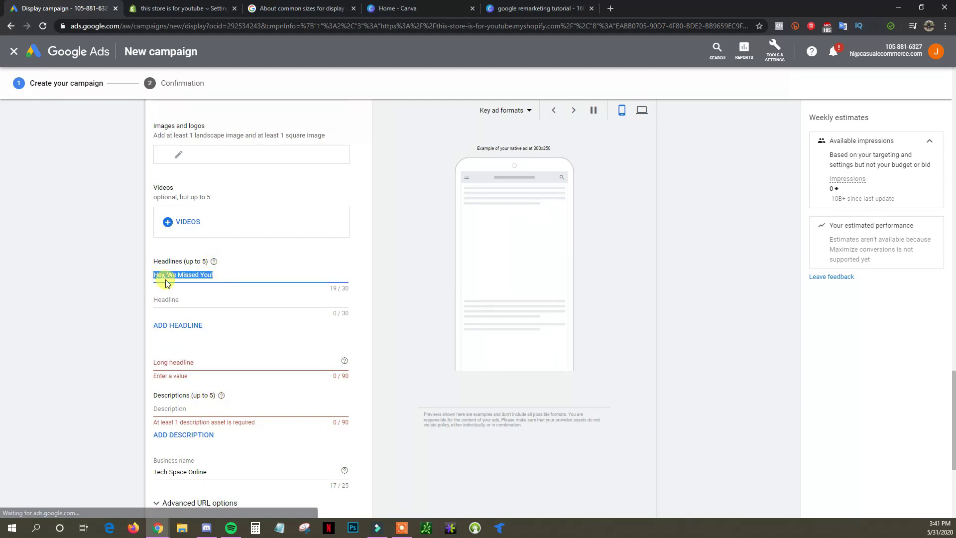
pyautogui.click(187, 364)
pyautogui.hotkey('ctrl', 'v')
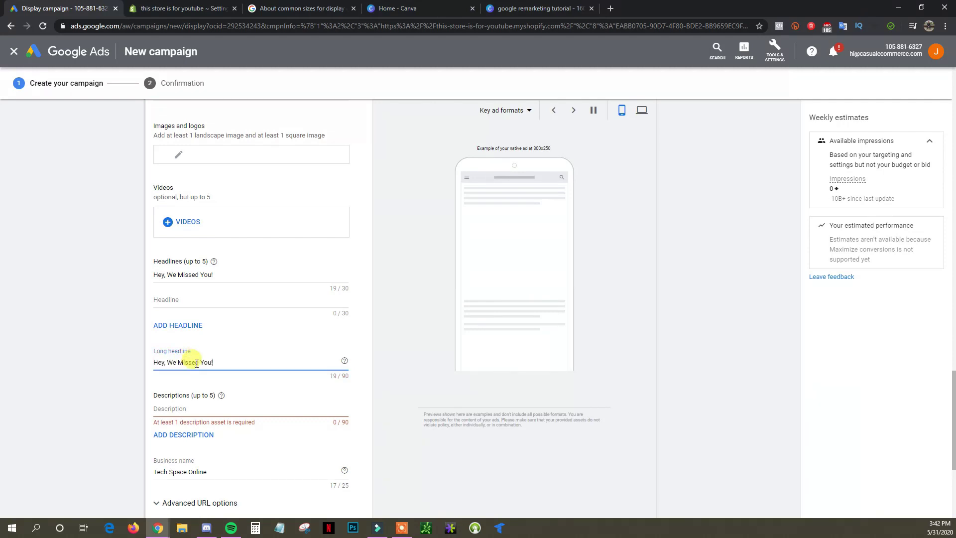
# Enter "Come back and purchase something for 10% off" as the ad's first description.
pyautogui.click(187, 413)
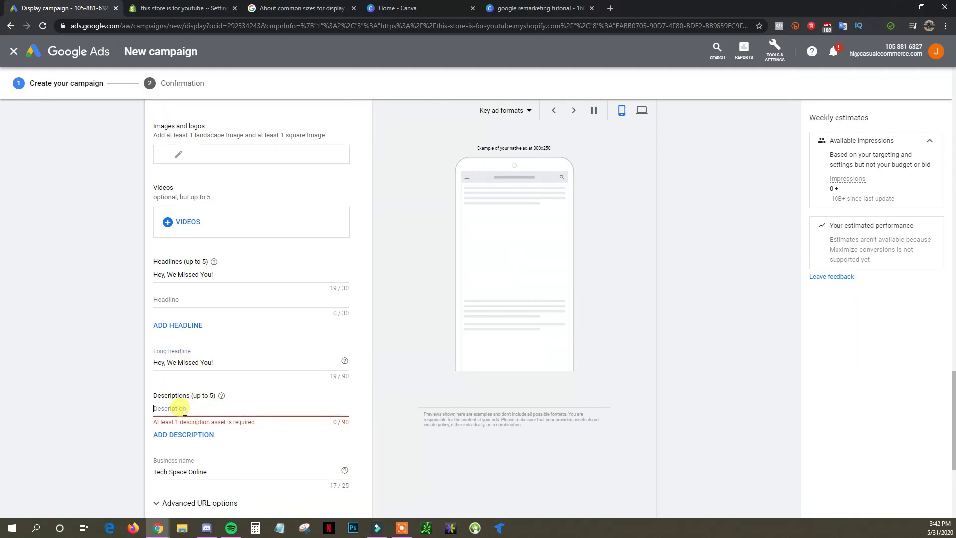
pyautogui.write('Come back a')
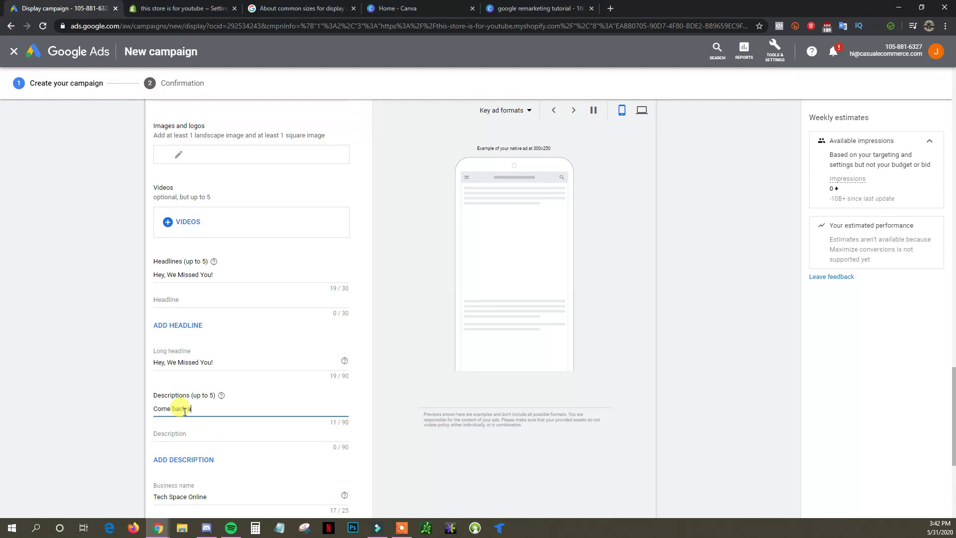
pyautogui.write('nd purchase sometin')
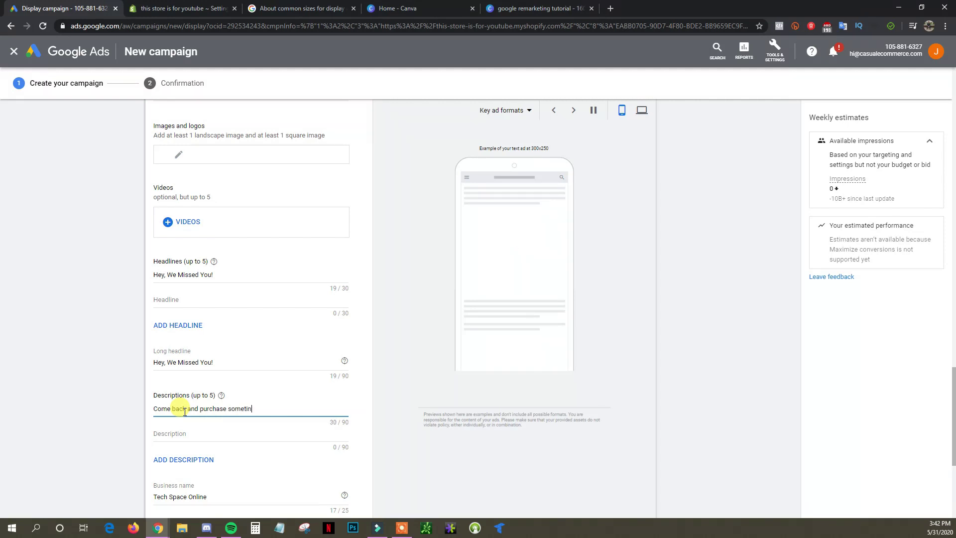
pyautogui.press('BackSpace')
pyautogui.press('BackSpace')
pyautogui.write('hi')
# Create the campaign and continue from the confirmation summary to the new remarketing campaign.
pyautogui.scroll(-5, 307, 423)
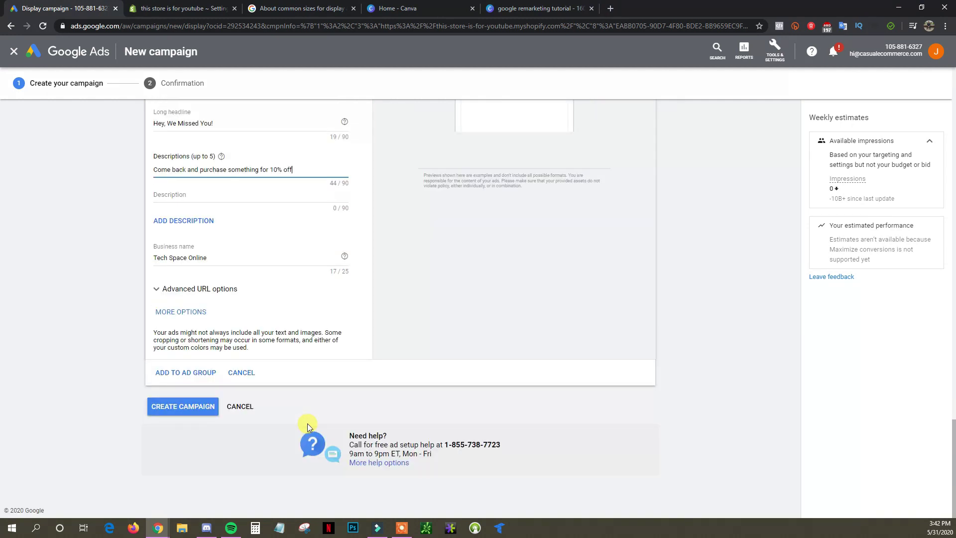
pyautogui.click(184, 406)
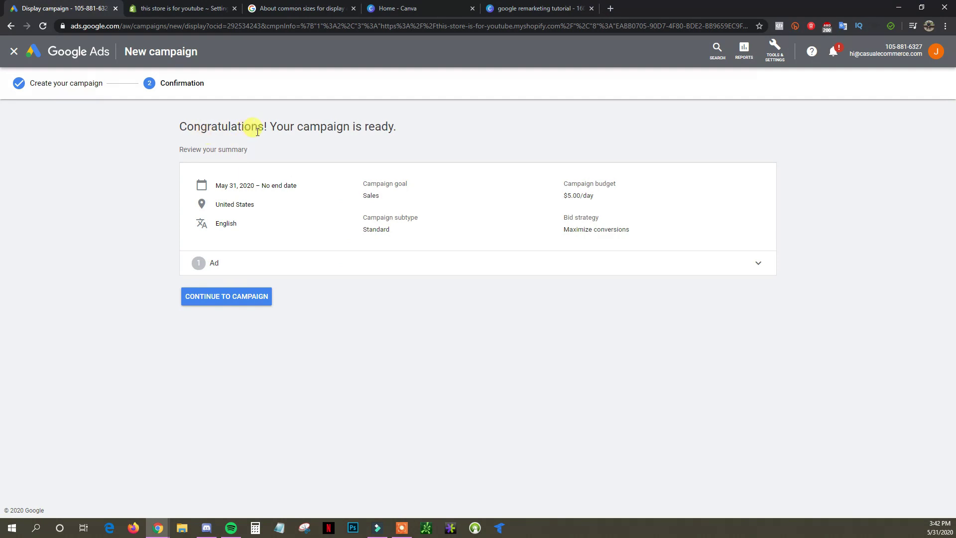
pyautogui.click(259, 304)
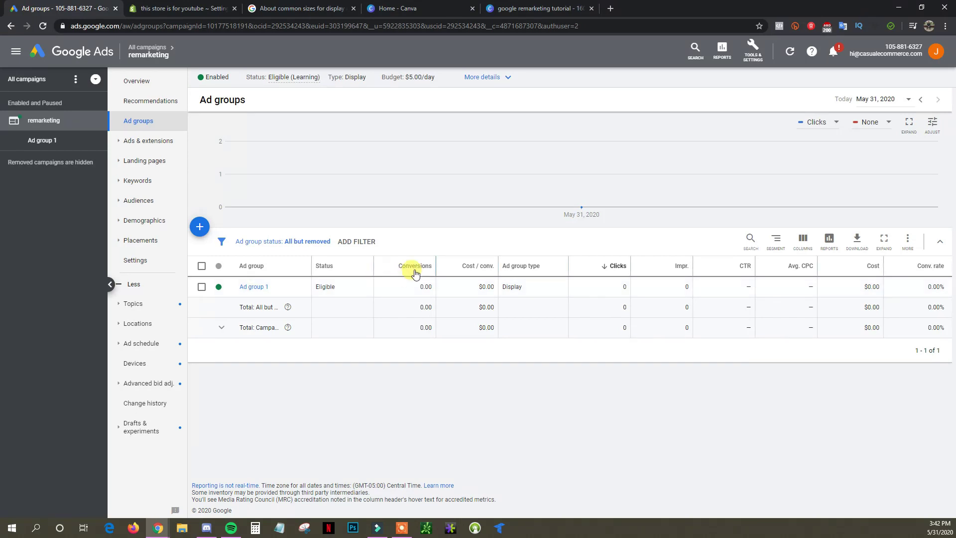
# Review the common computer and mobile display ad sizes in the Google Ads Help article, and return to the remarketing campaign's ad groups.
pyautogui.click(308, 5)
pyautogui.scroll(-5, 363, 323)
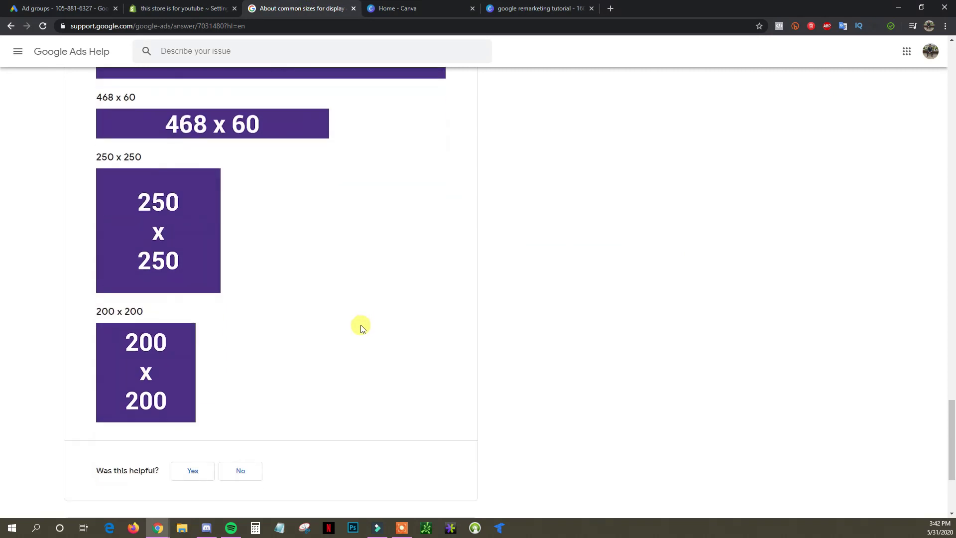
pyautogui.scroll(3, 343, 346)
pyautogui.scroll(8, 252, 384)
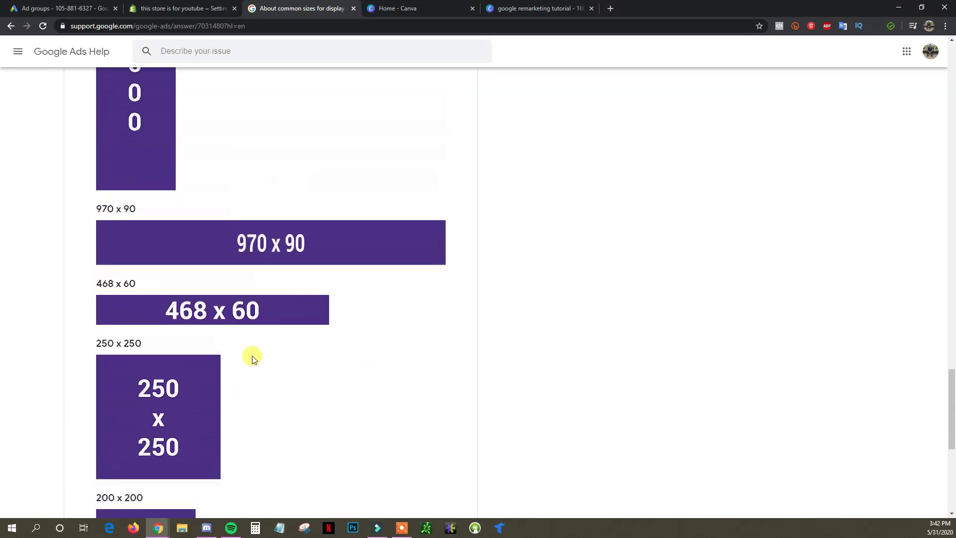
pyautogui.scroll(20, 210, 387)
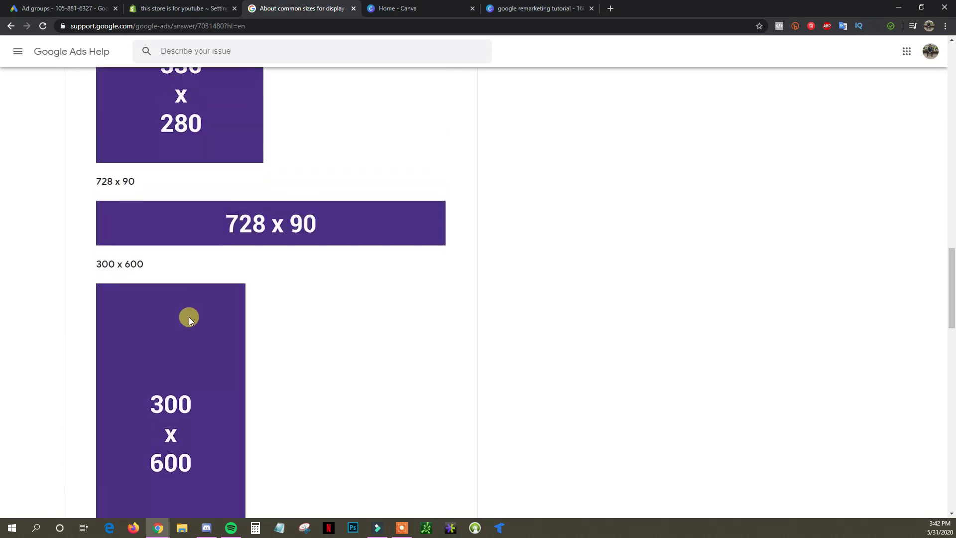
pyautogui.scroll(7, 192, 309)
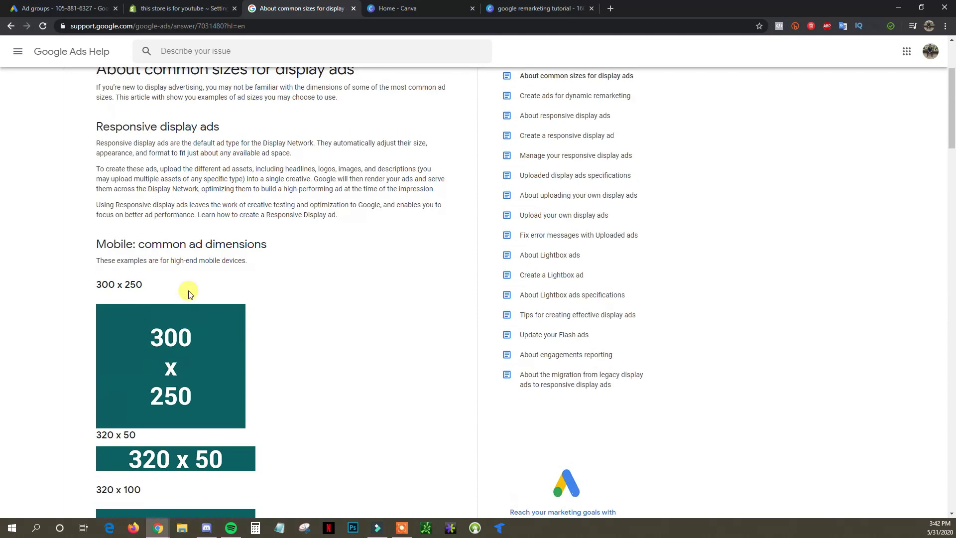
pyautogui.scroll(-3, 199, 354)
pyautogui.scroll(-3, 204, 320)
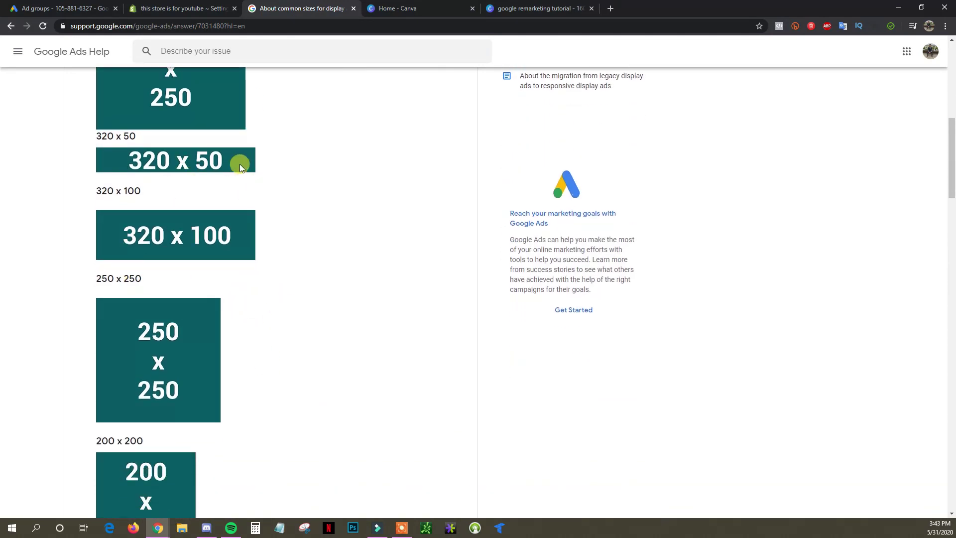
pyautogui.click(79, 6)
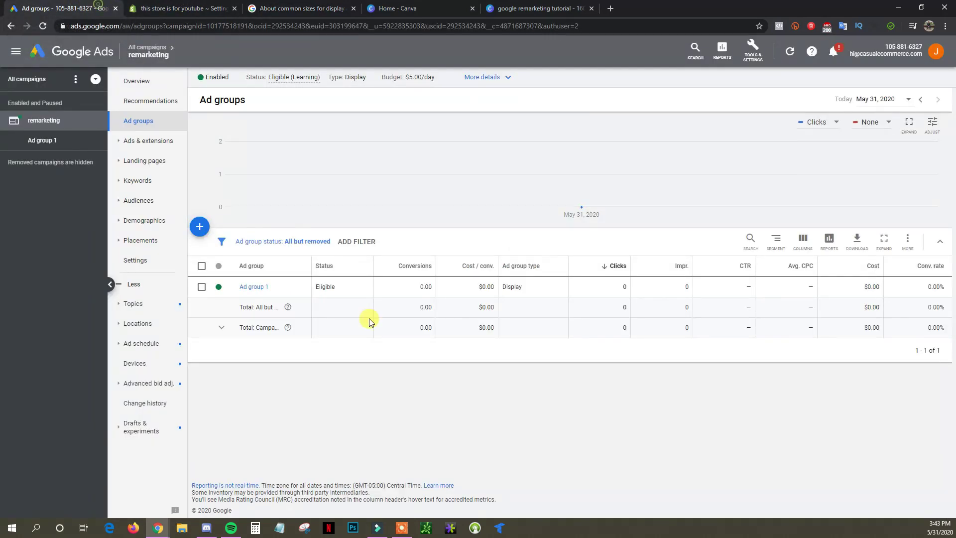